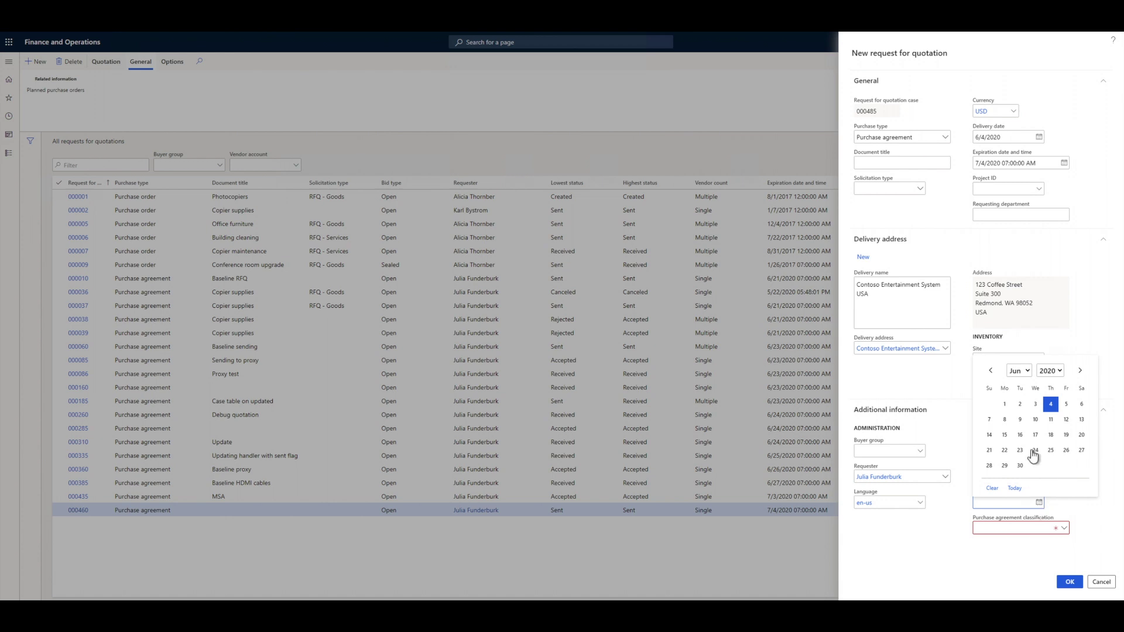
Step: Set the purchase agreement's expiration date to 6/30/2020 and classification to Blanket purchase agreement, and create the request for quotation
click(1020, 465)
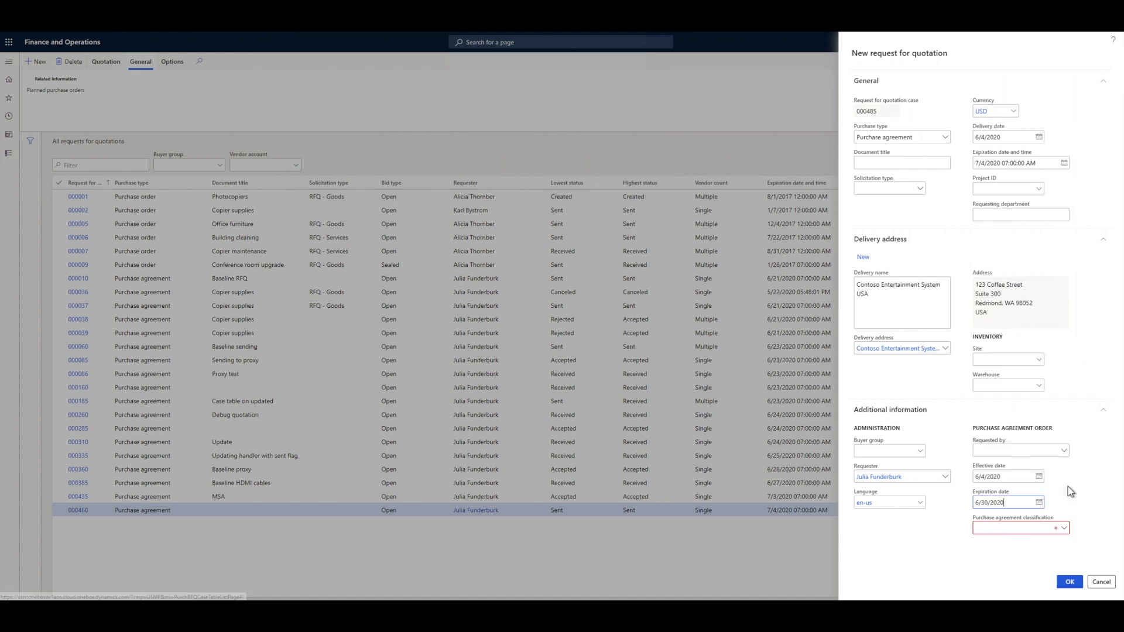
click(1064, 533)
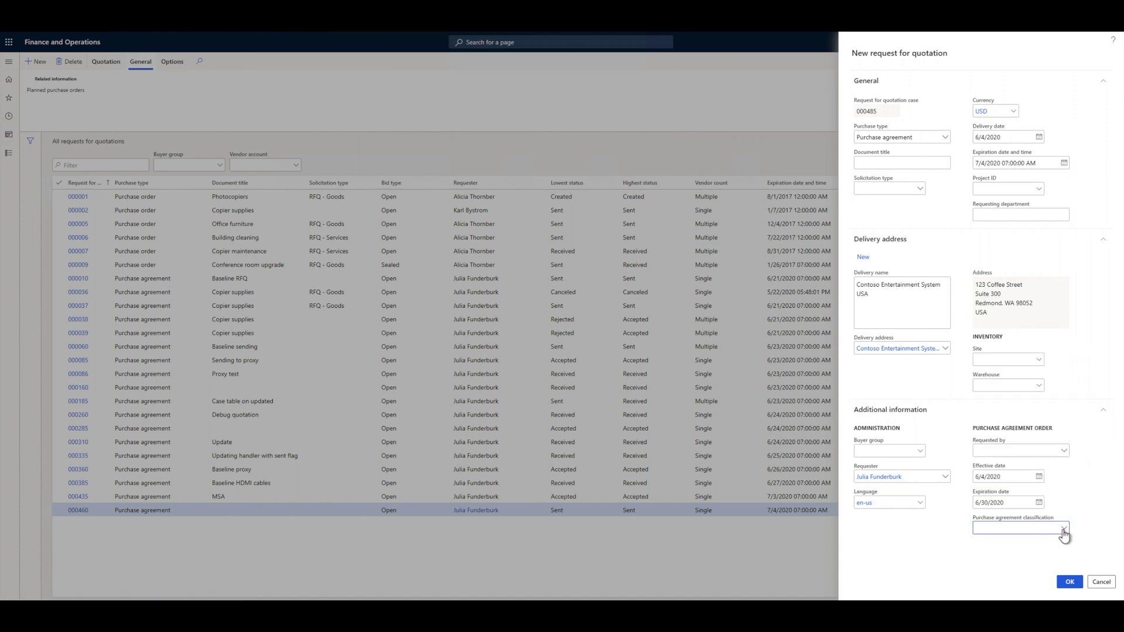
click(1063, 530)
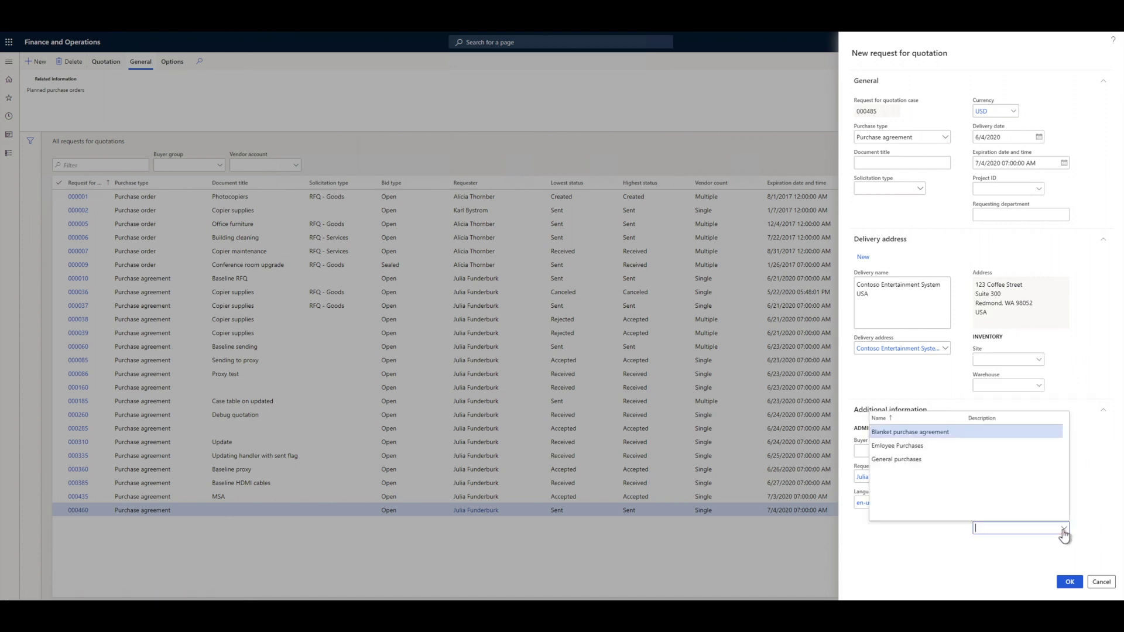
click(900, 436)
click(1069, 581)
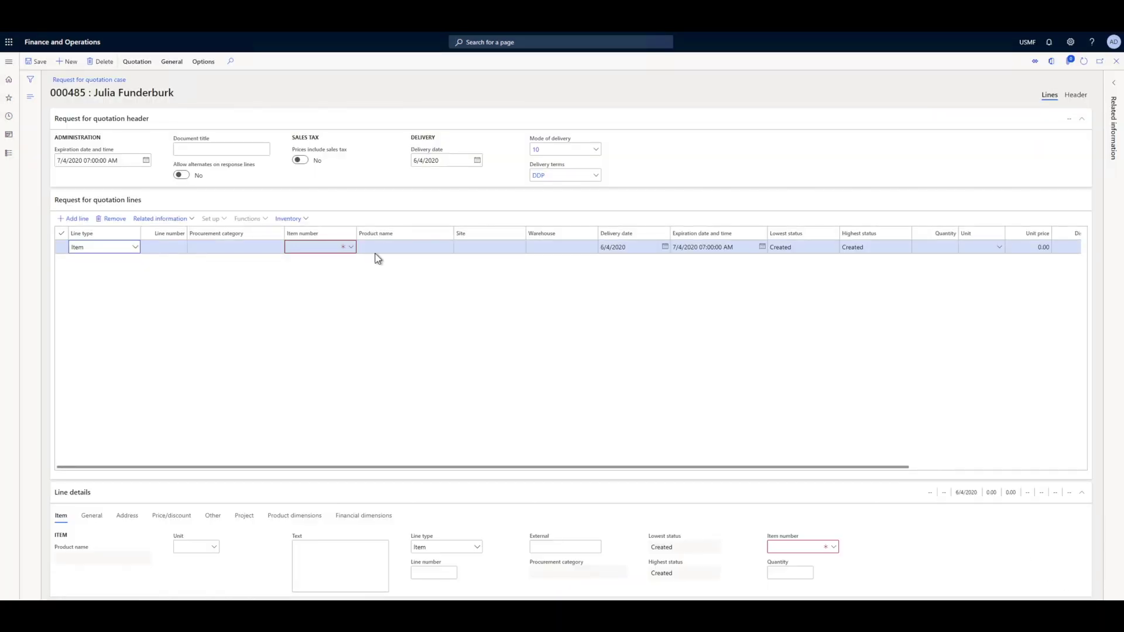
Step: Fill in the first quotation line with item A0001 (HDMI 6' Cables), site 1, warehouse 11 and unit price 10.00
click(350, 248)
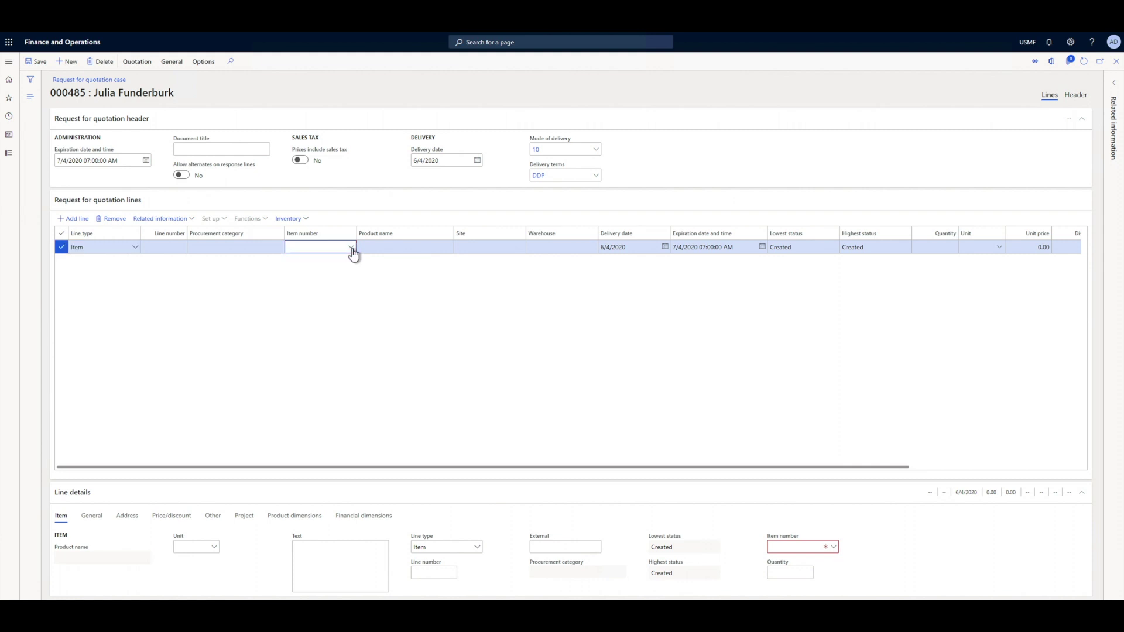
click(351, 247)
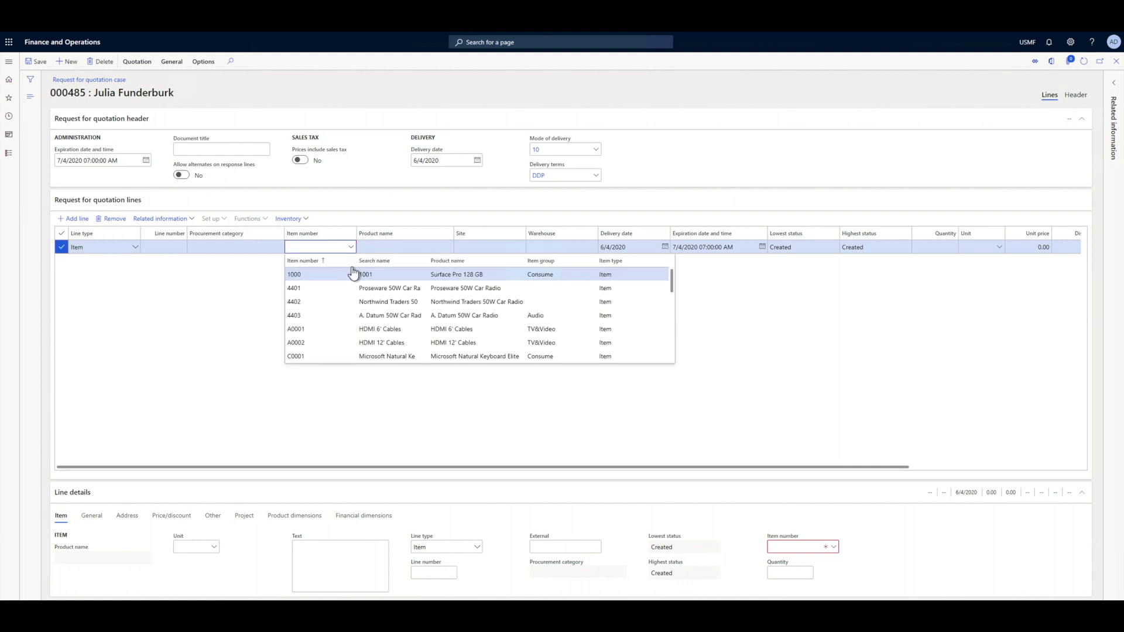
click(296, 332)
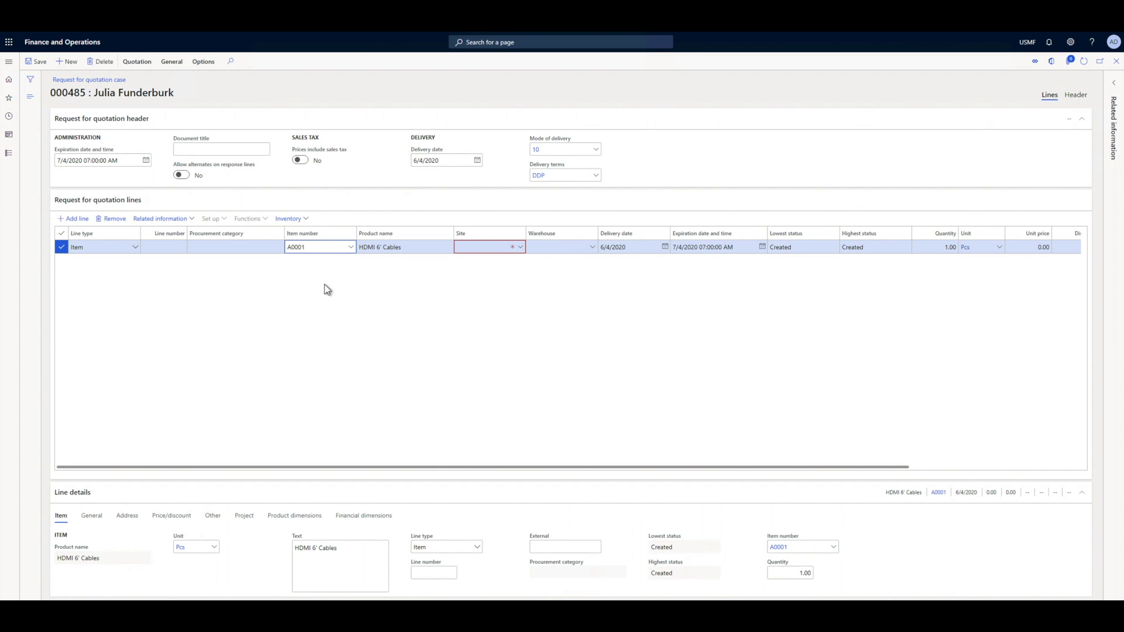
click(476, 246)
text(1)
click(564, 247)
text(1)
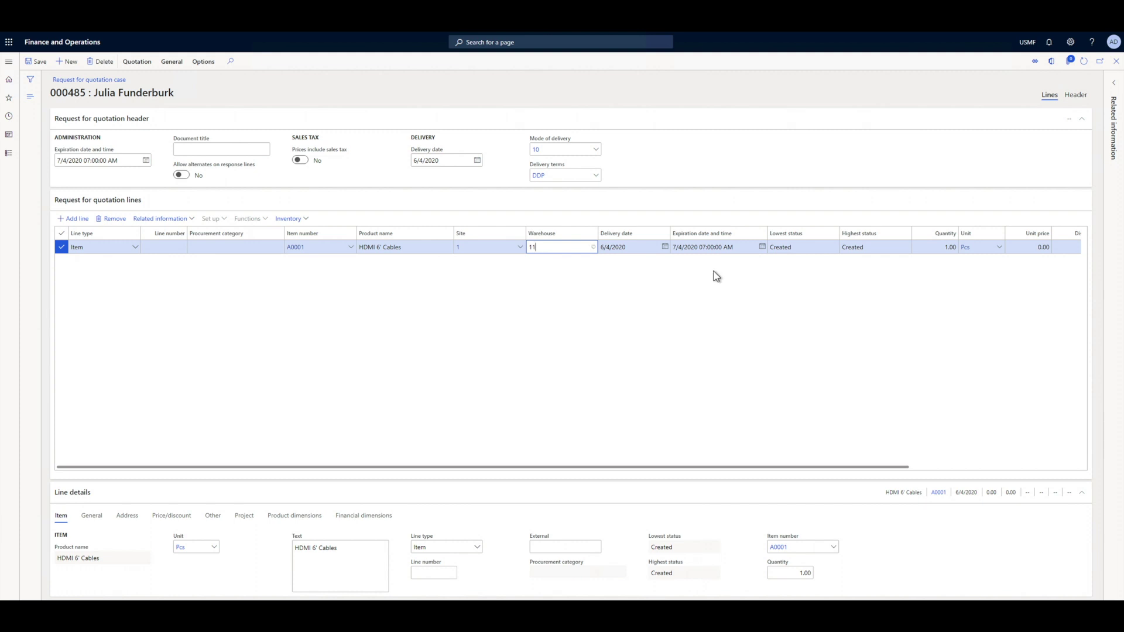
key(Tab)
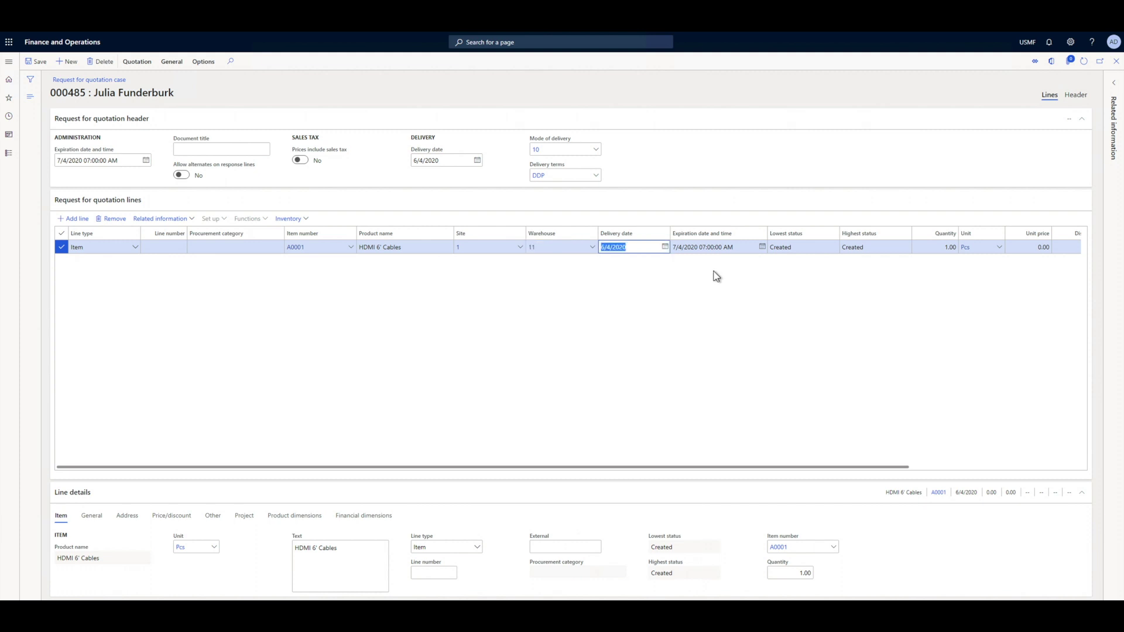
click(1033, 248)
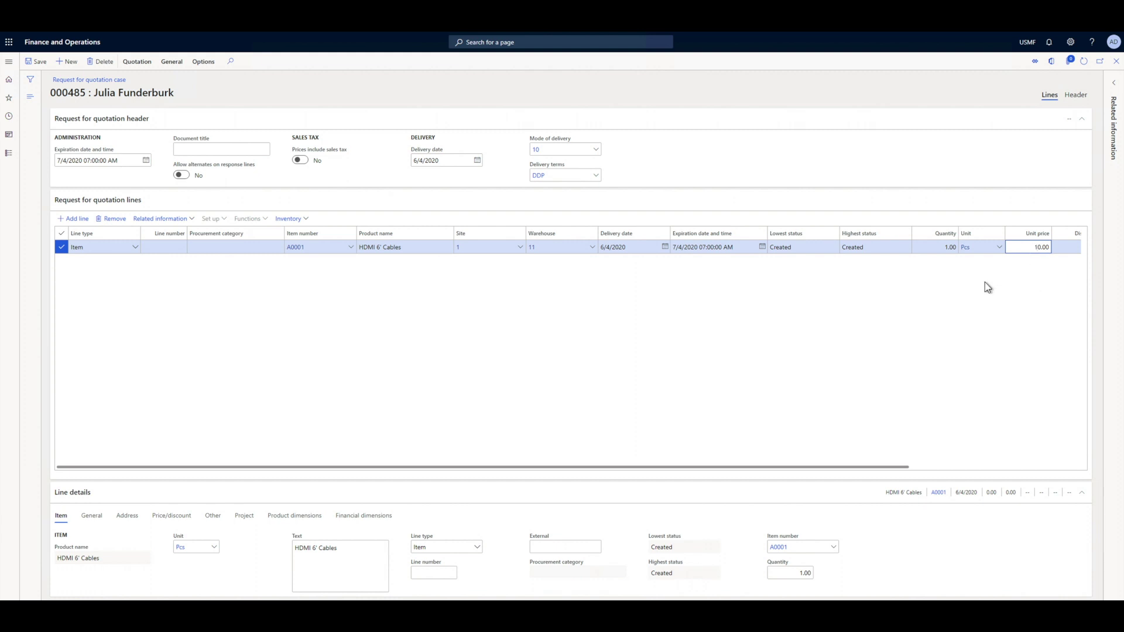
Step: Add a second quotation line for item A0002 (HDMI 12' Cables) with site 1, warehouse 11 and unit price 20.00
click(76, 219)
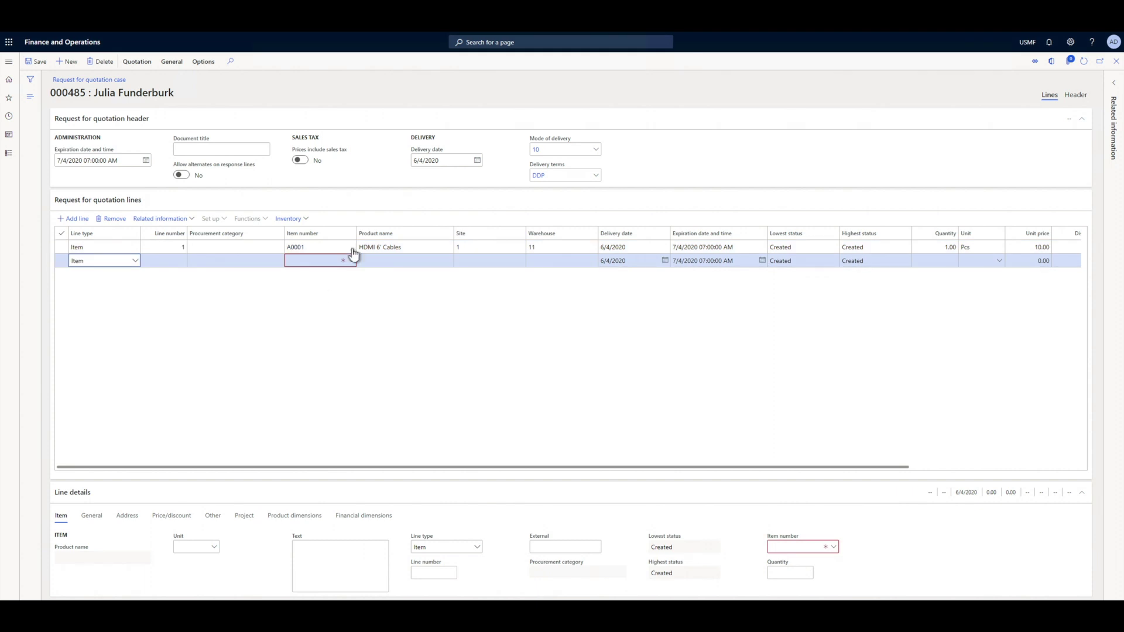
click(351, 261)
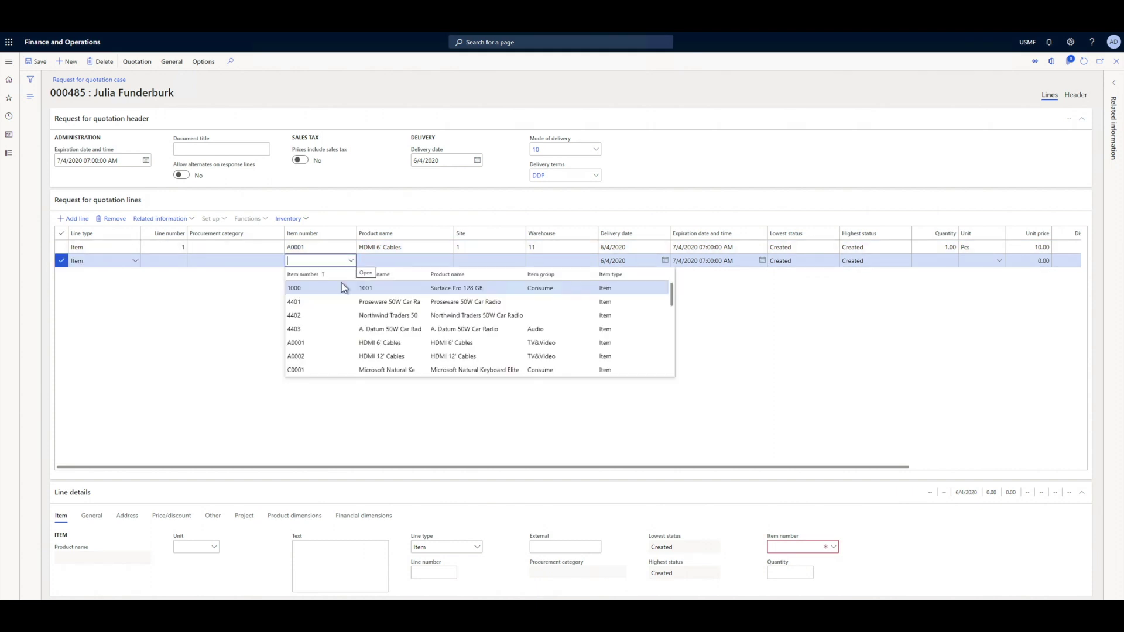
click(316, 357)
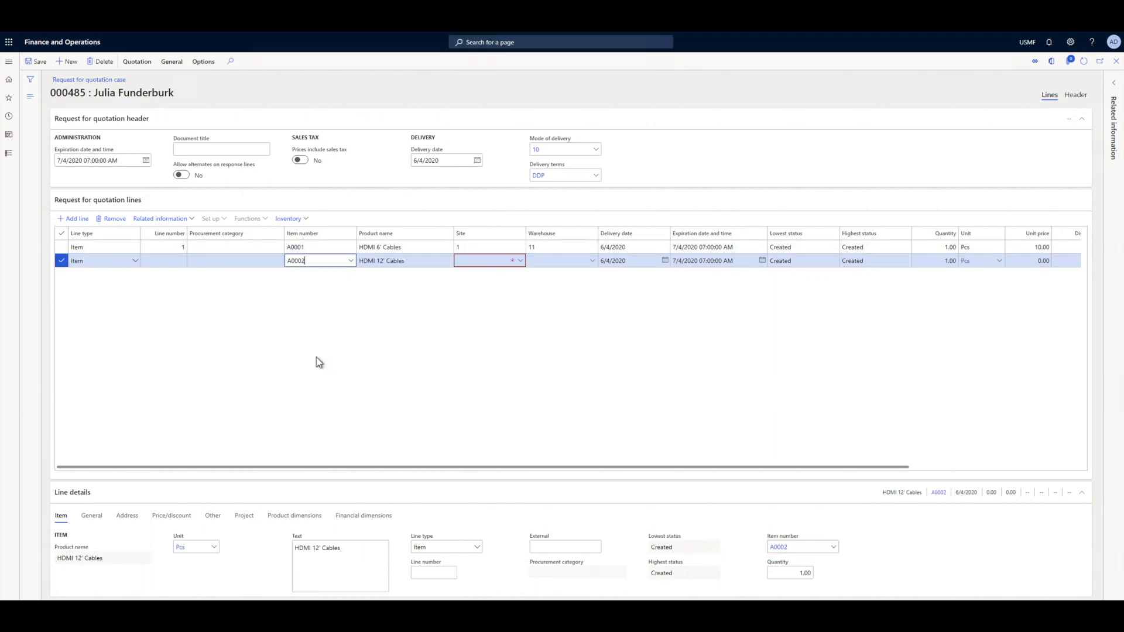
click(472, 258)
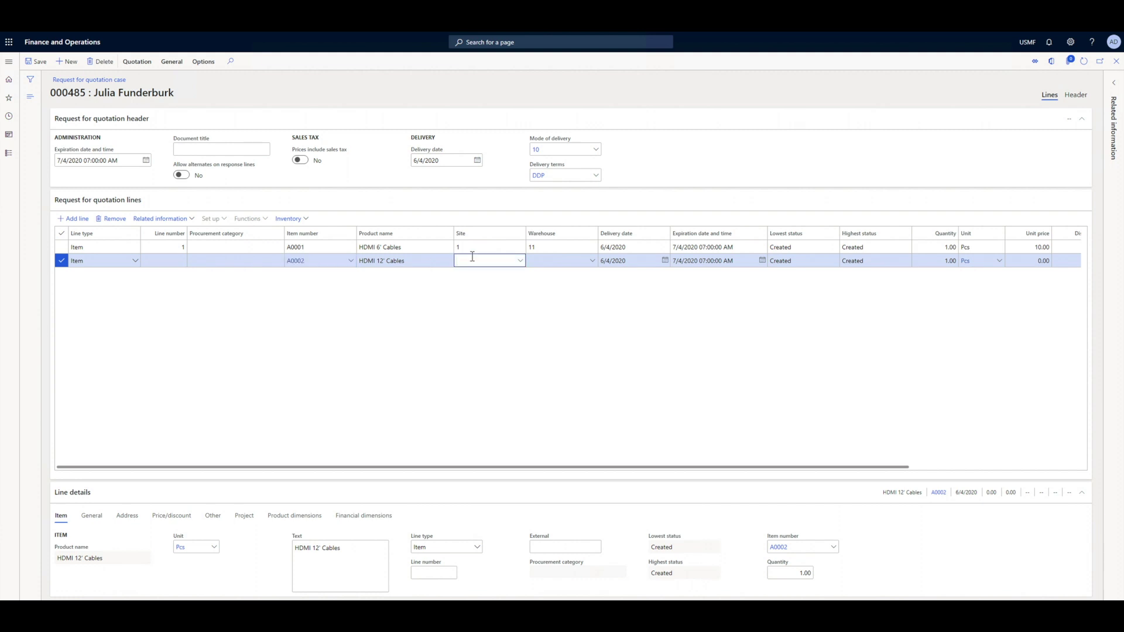
text(1)
click(569, 261)
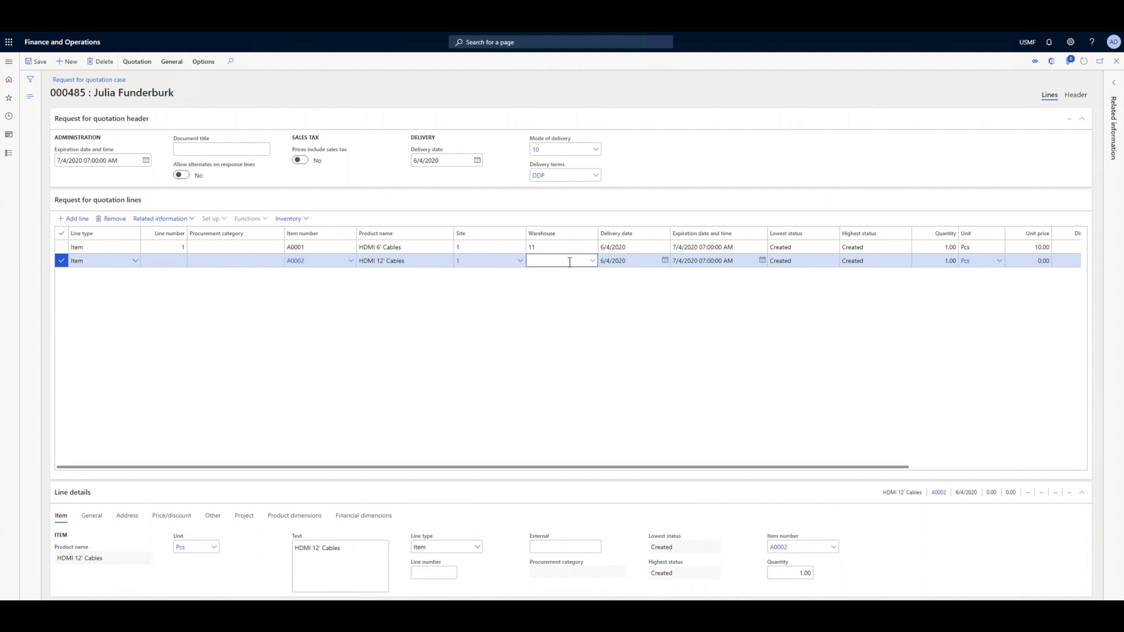
text(11)
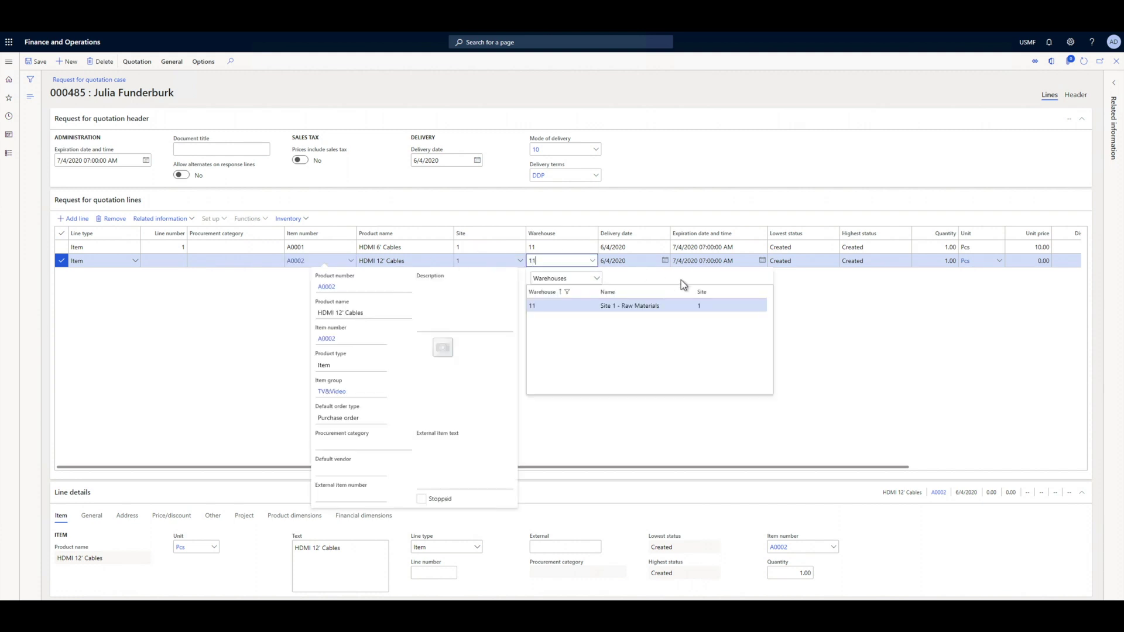
click(876, 302)
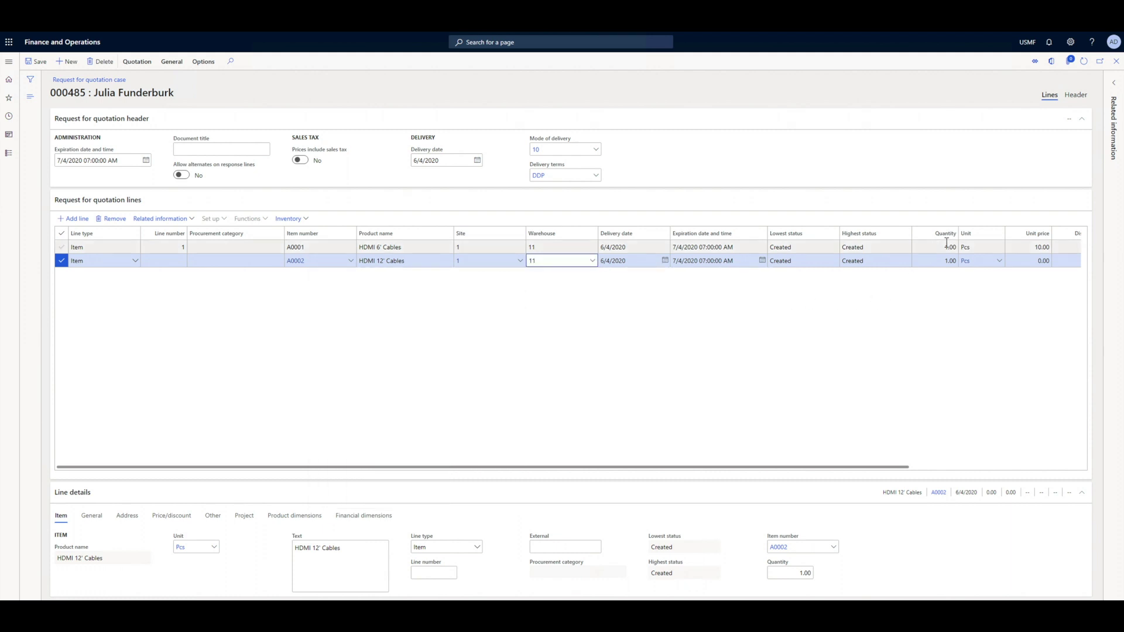
click(1040, 262)
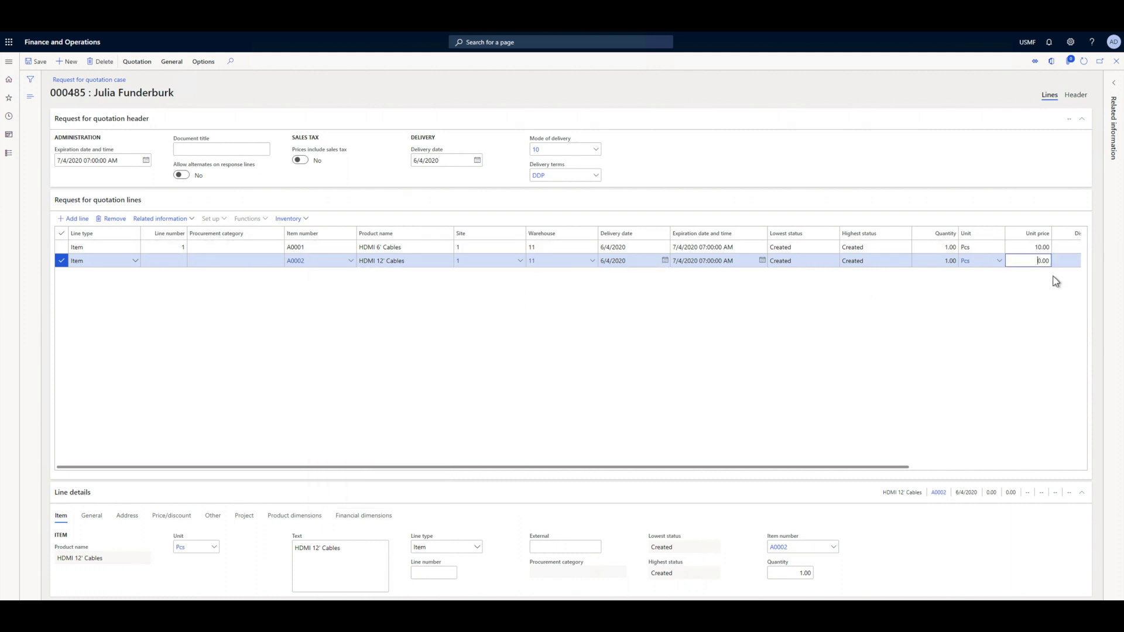
text(2)
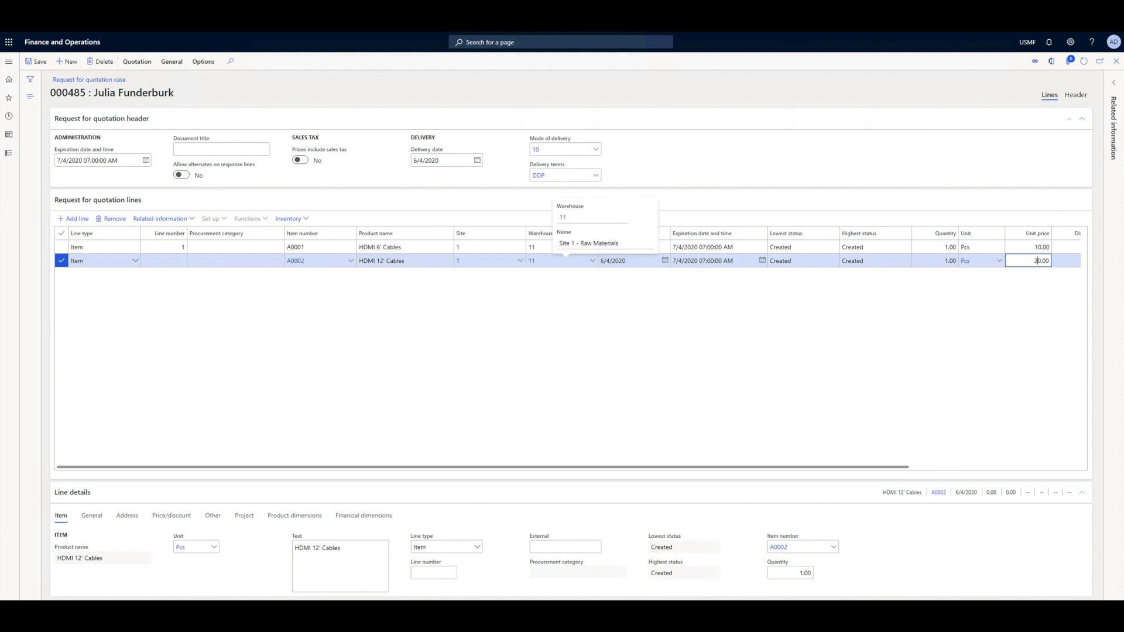
Step: Assign ACME GSheet as the vendor in the request for quotation's header and save the record
click(1078, 98)
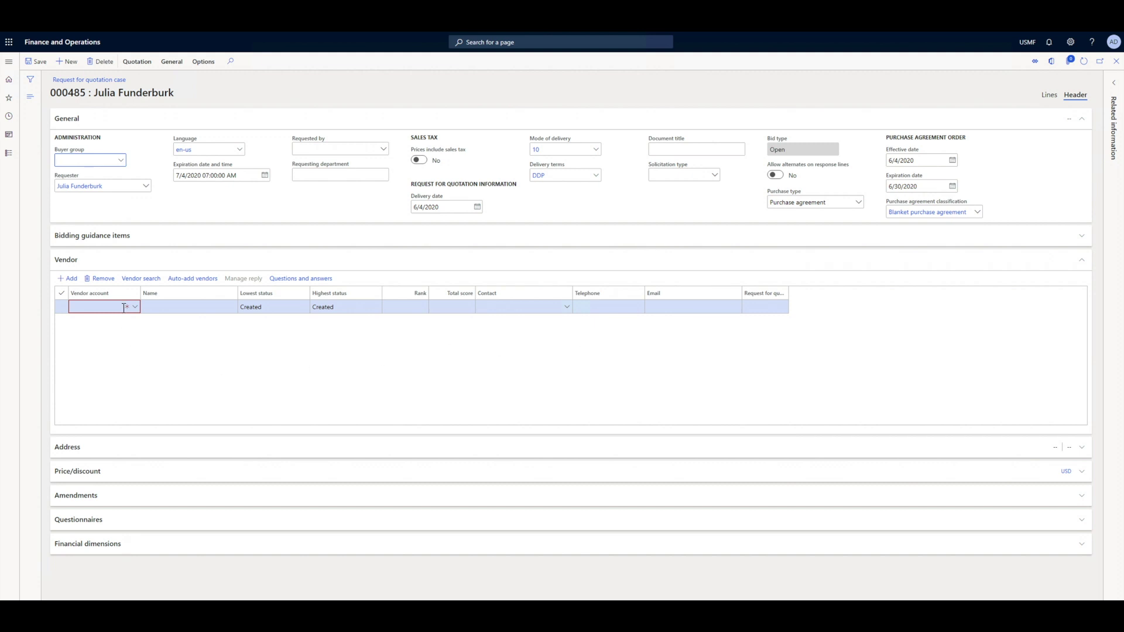
click(137, 310)
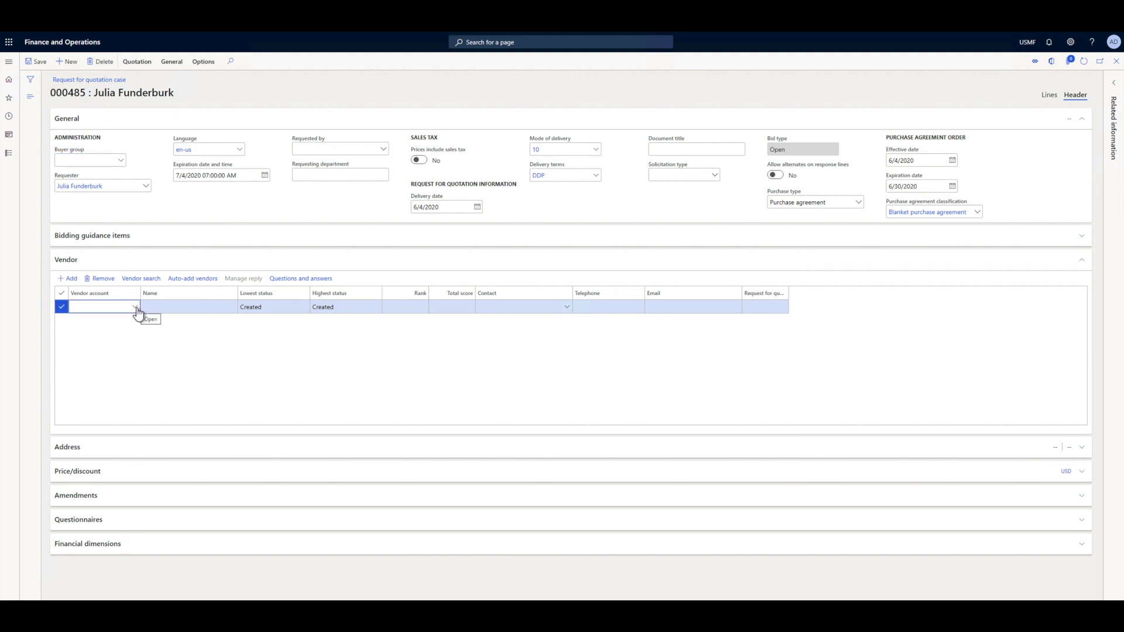
click(136, 307)
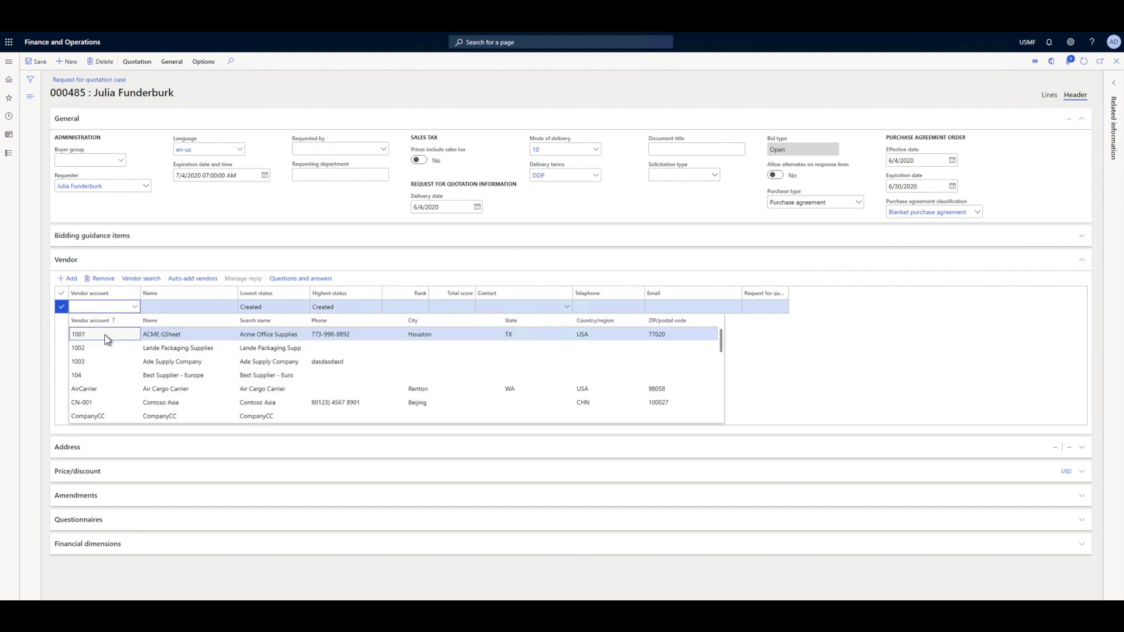
click(107, 339)
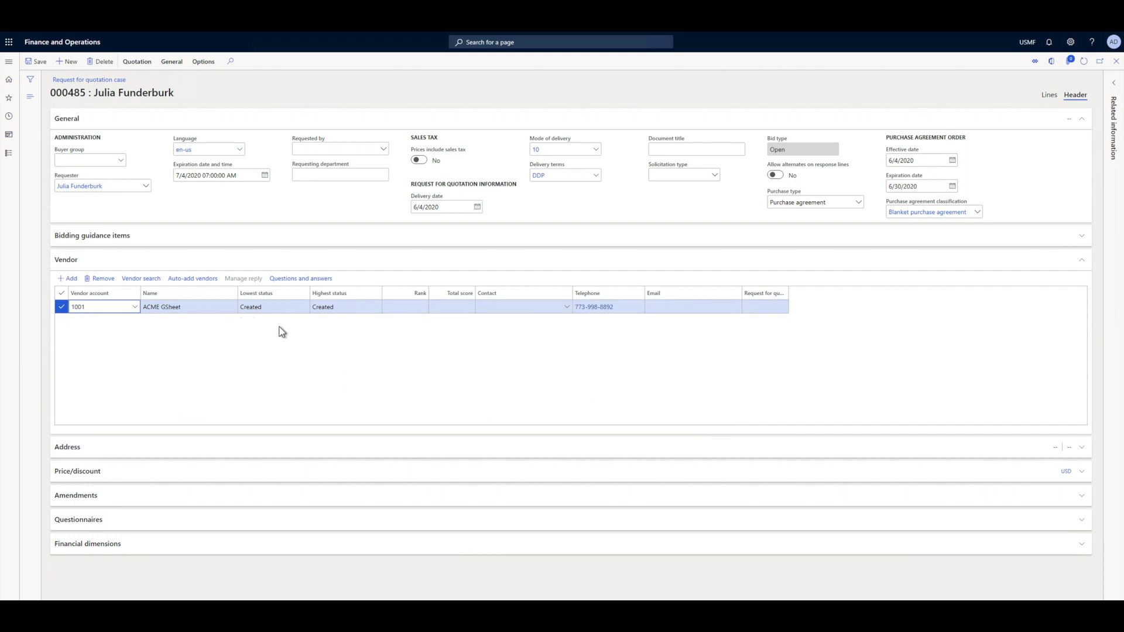
click(37, 62)
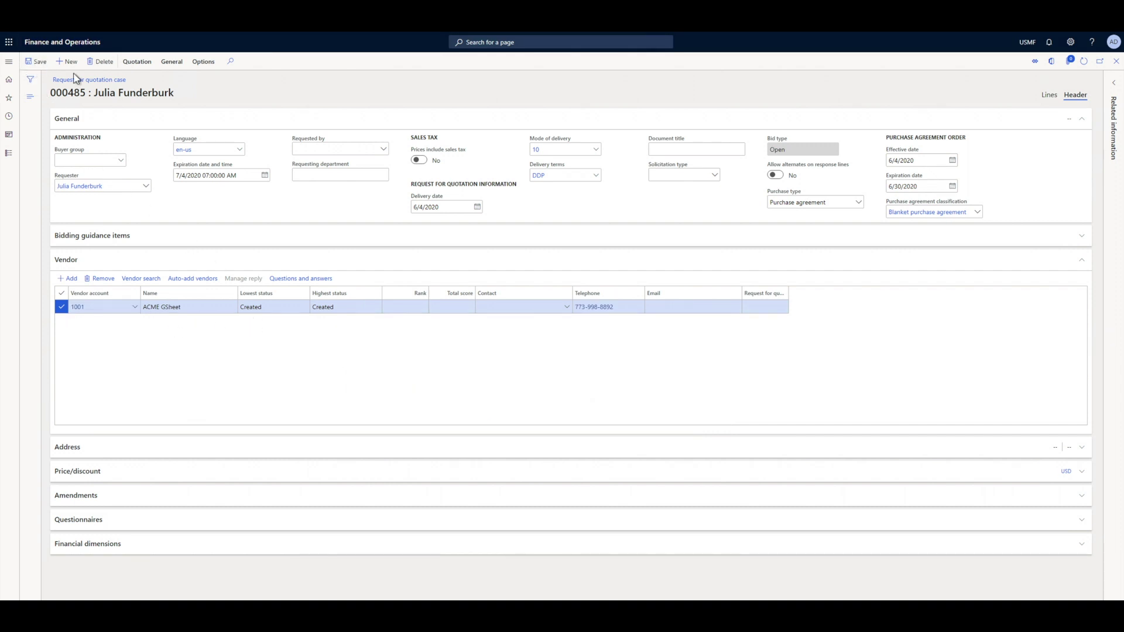
Step: Send the request for quotation to the ACME GSheet vendor
click(137, 61)
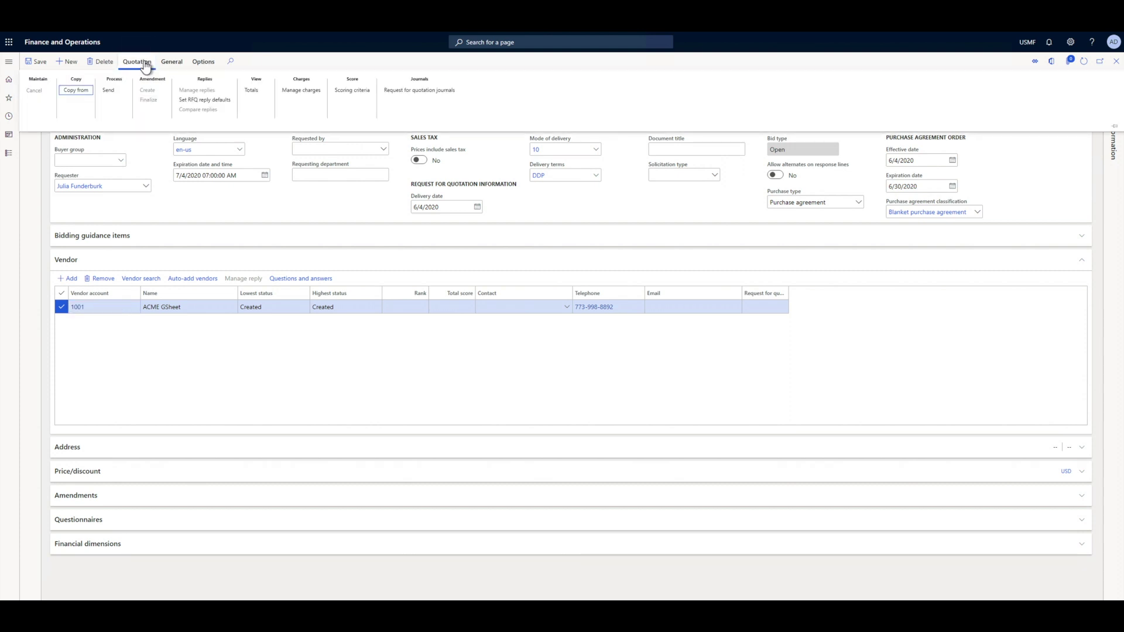
click(108, 93)
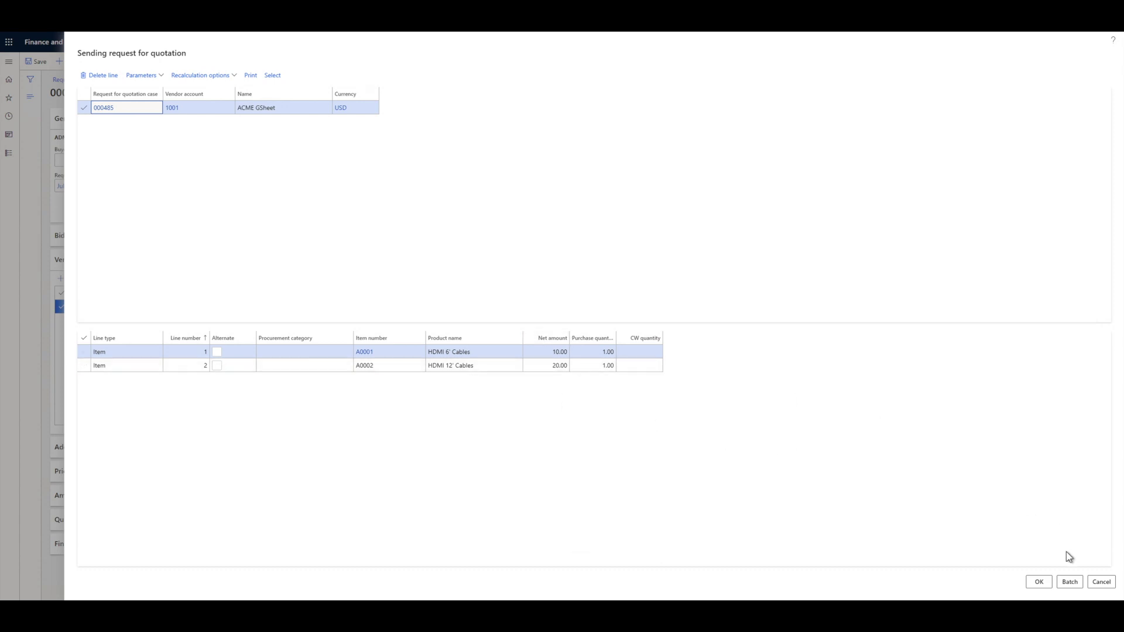
click(1039, 582)
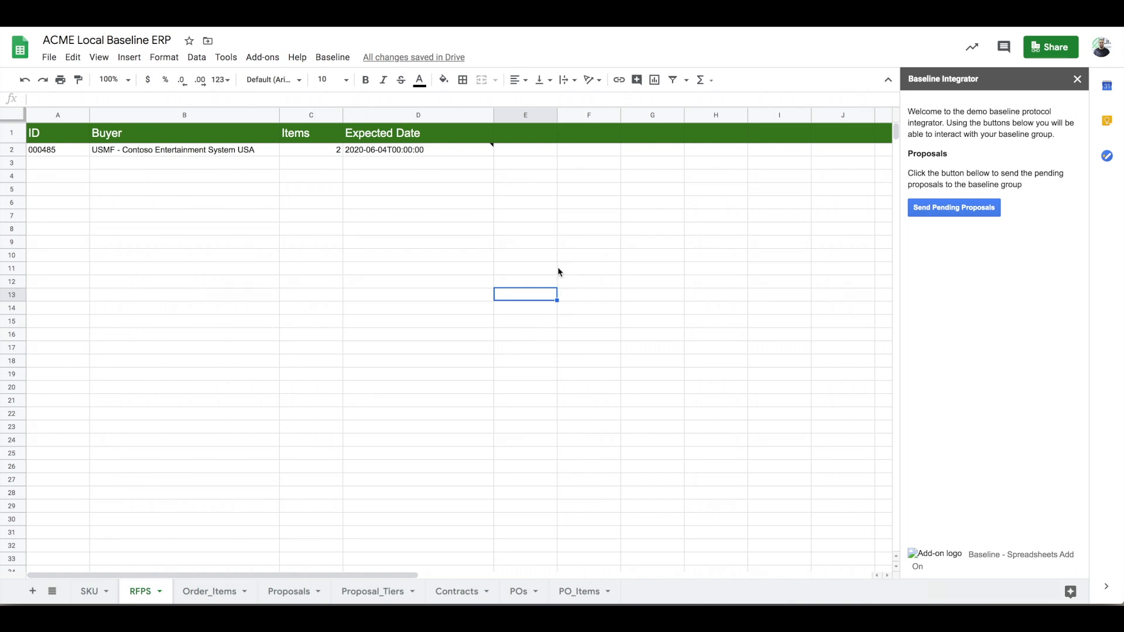
Step: In the ACME Local Baseline ERP Google Sheet, examine the received RFP row, its order items and their cell notes
click(315, 152)
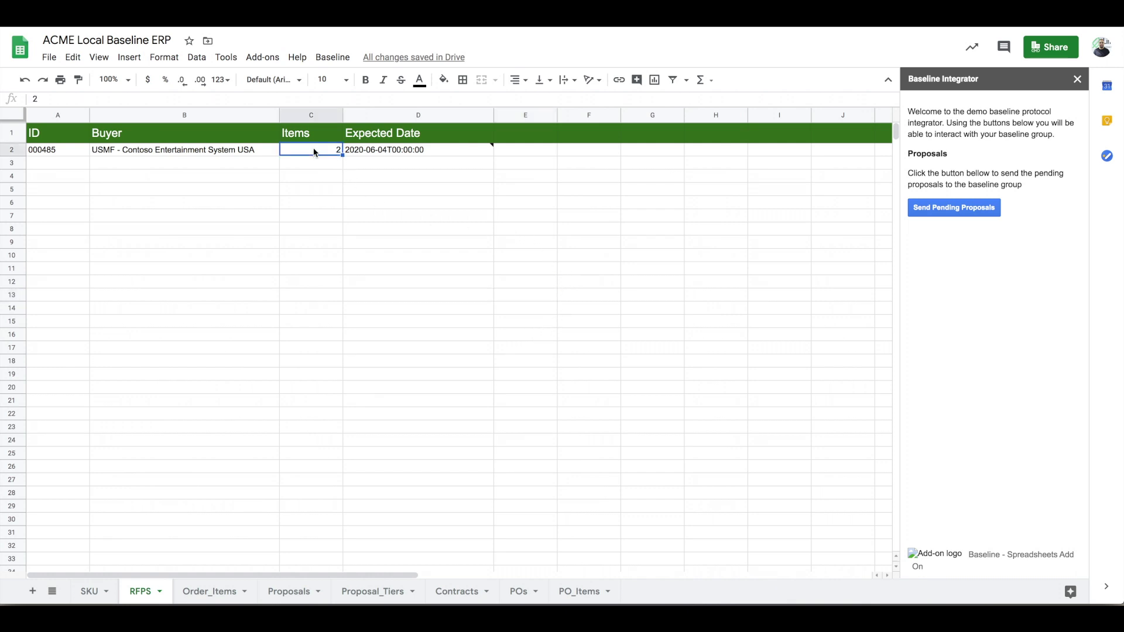
click(72, 153)
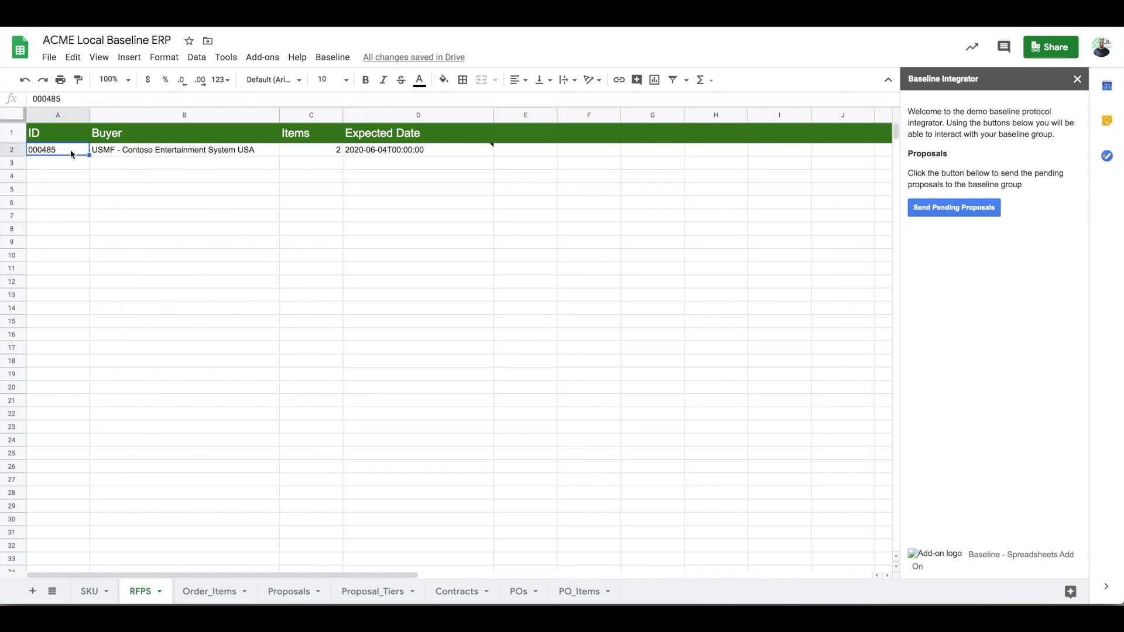
click(211, 592)
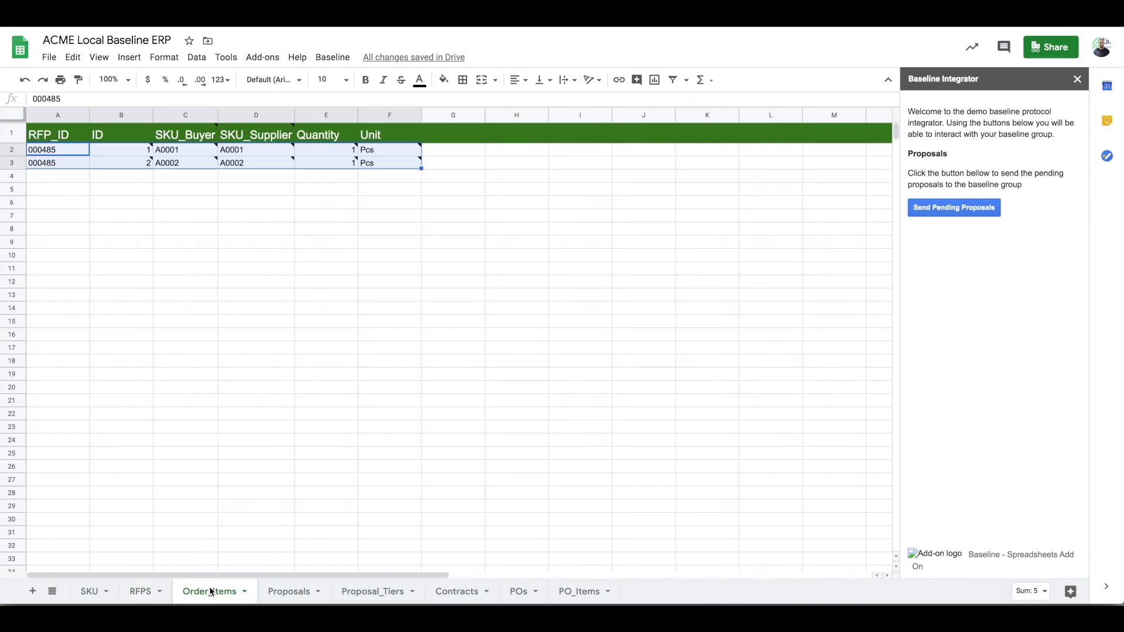
click(121, 186)
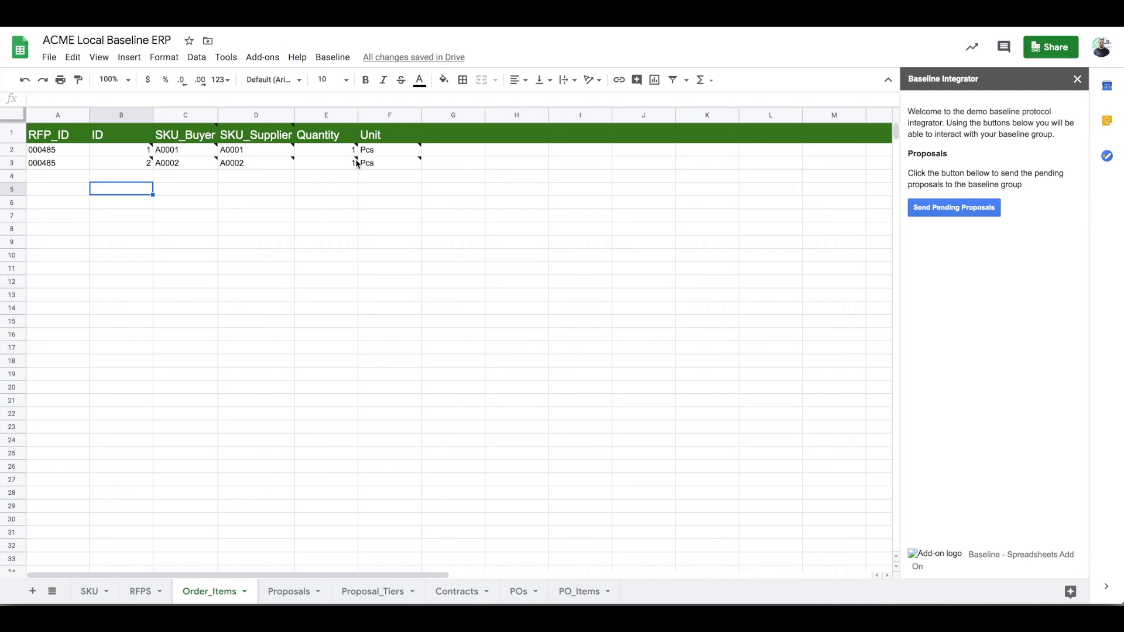
mouse_move(357, 163)
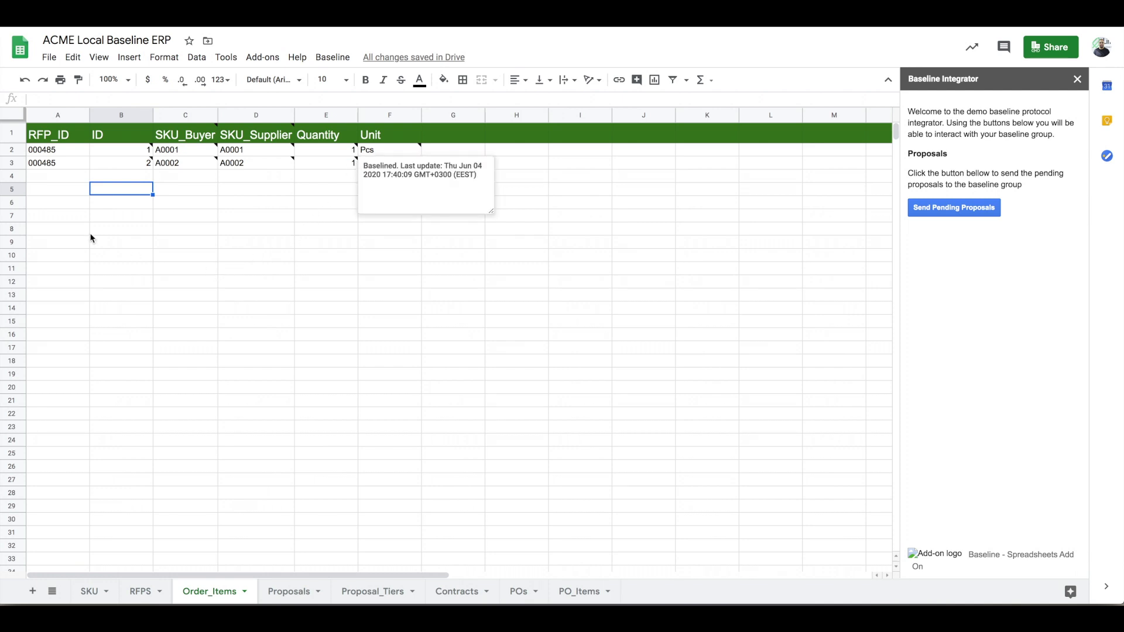
click(106, 230)
click(47, 154)
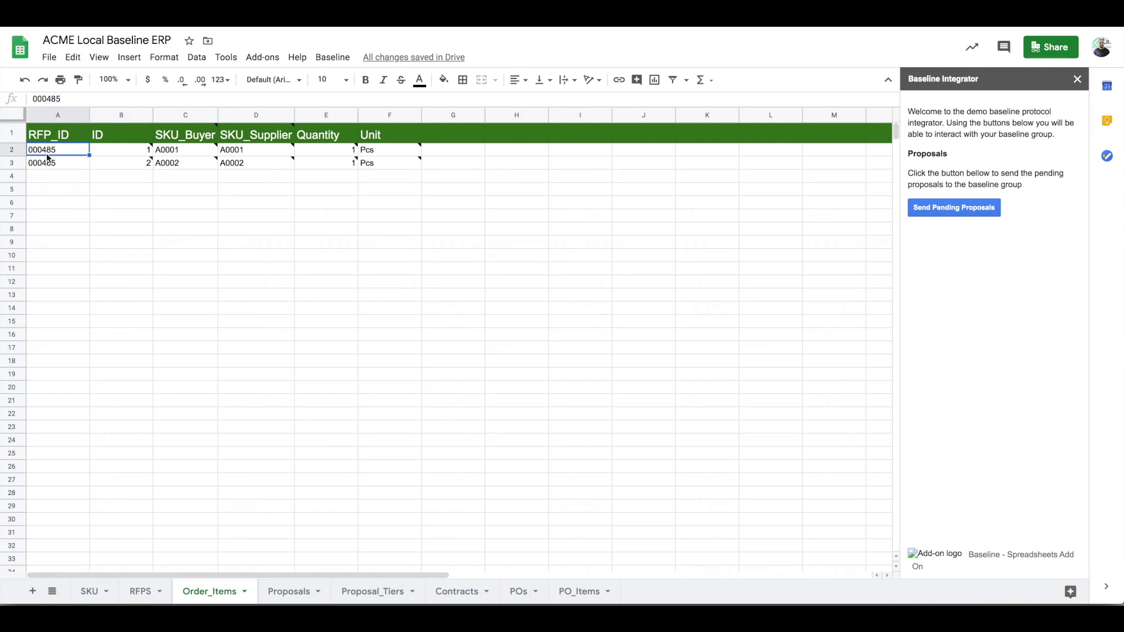
click(195, 154)
click(287, 241)
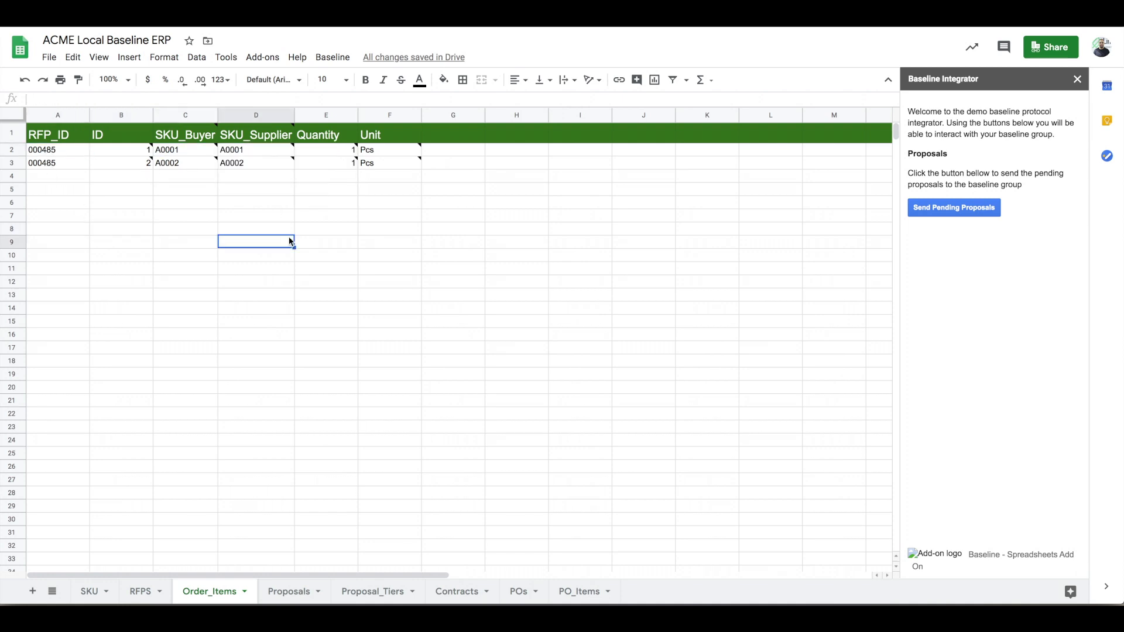
mouse_move(241, 170)
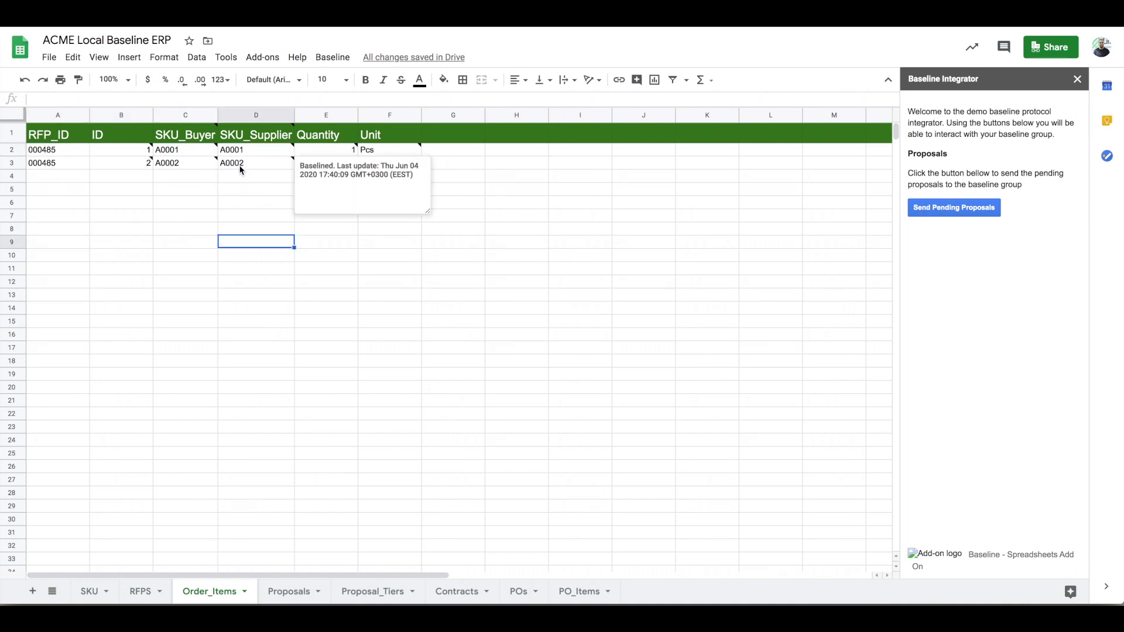
Step: Copy the buyer USMF - Contoso Entertainment System USA from the RFPS sheet into proposal 1's Buyer cell on the Proposals sheet
click(87, 592)
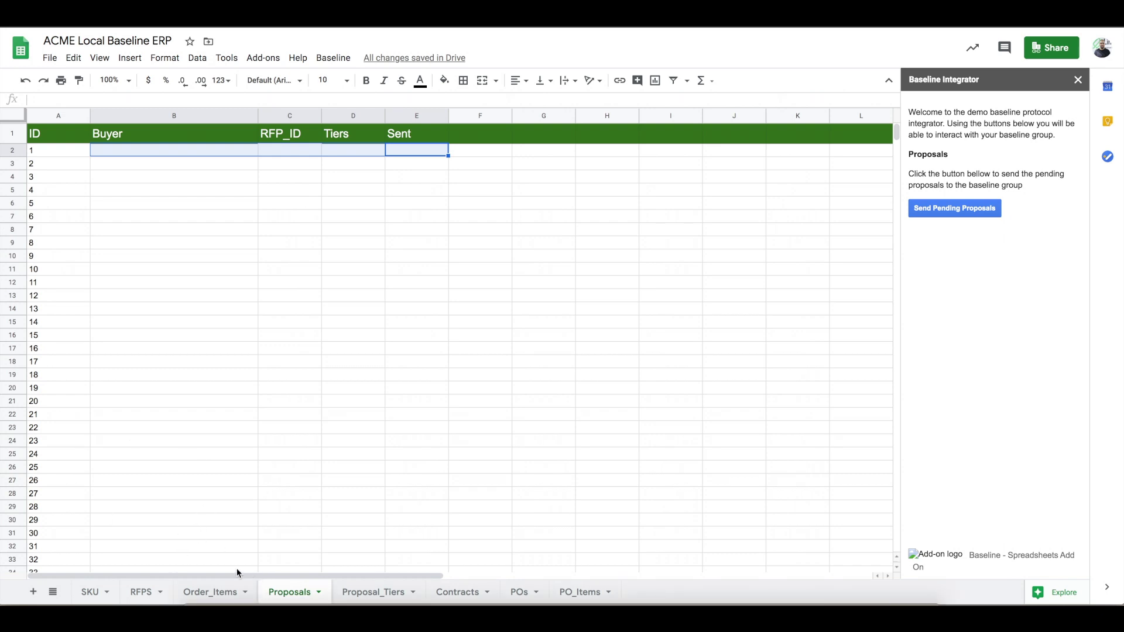
click(141, 594)
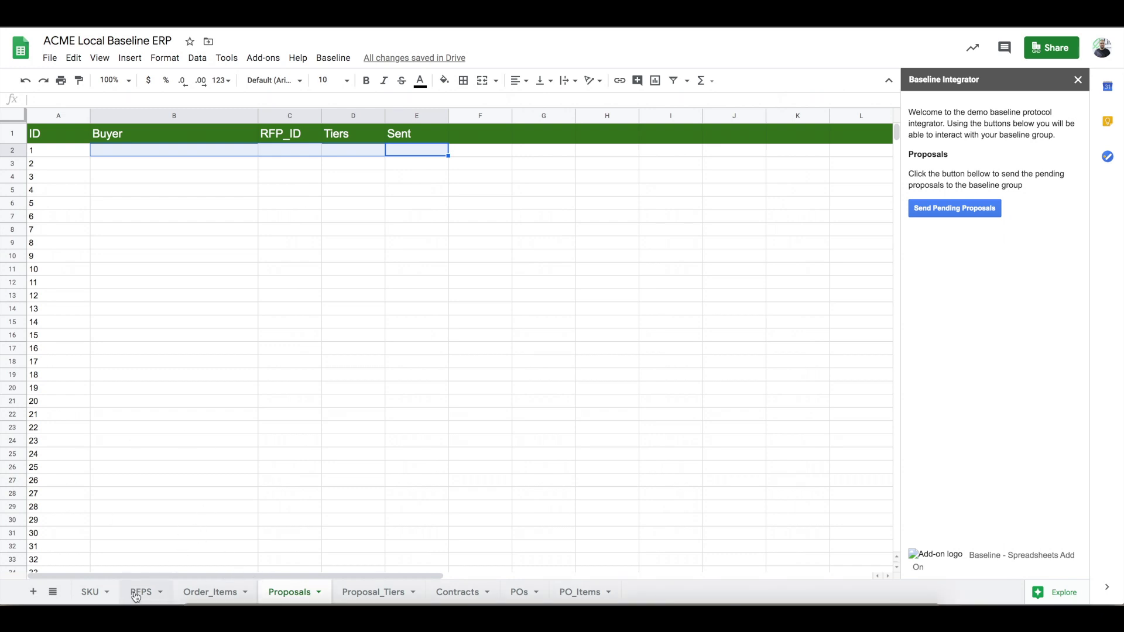
double_click(116, 153)
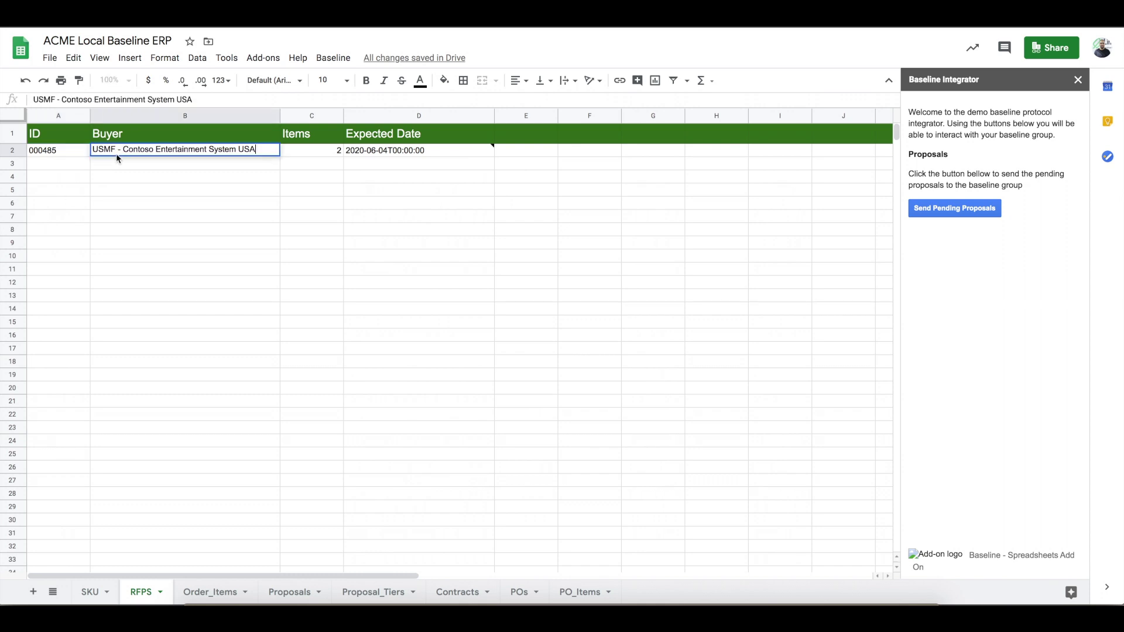
key(ctrl+a)
key(ctrl+c)
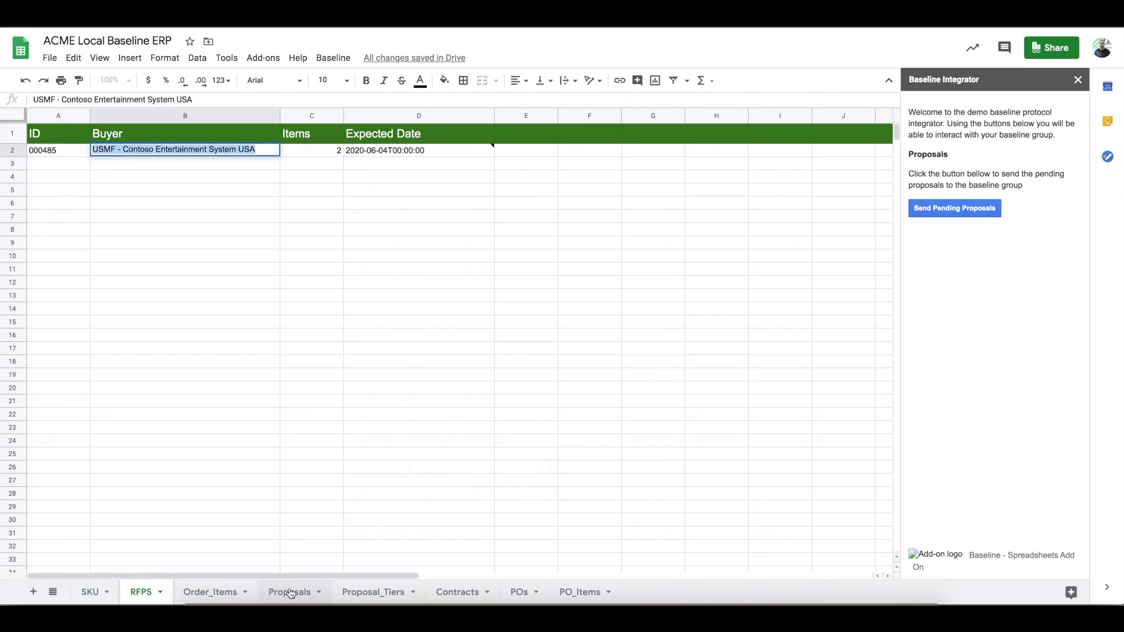
click(289, 592)
double_click(156, 145)
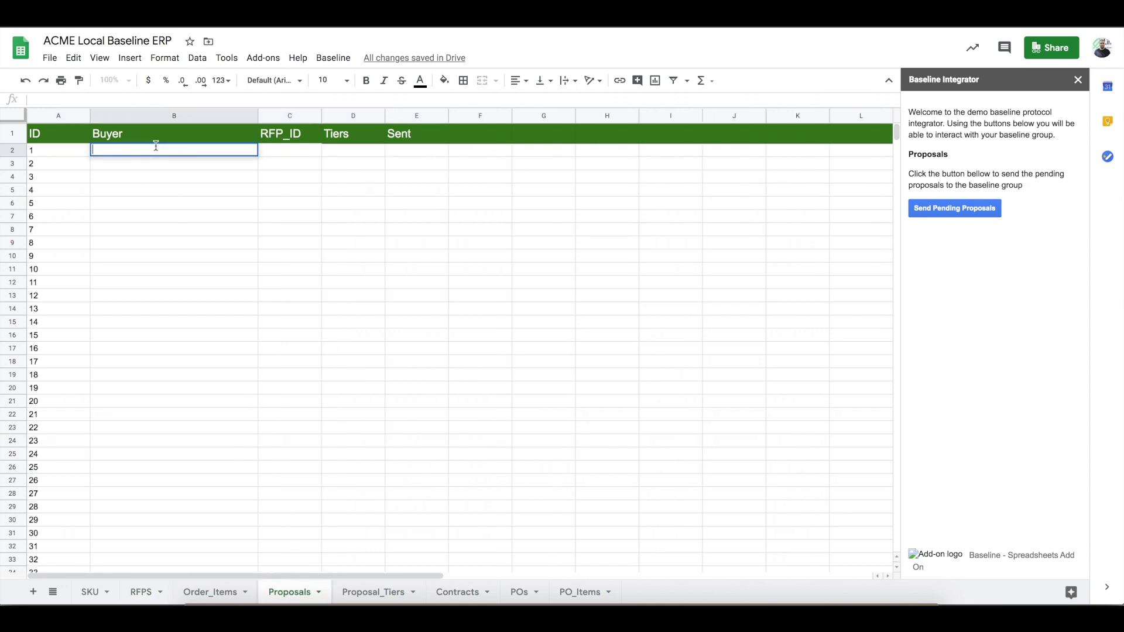
key(ctrl+v)
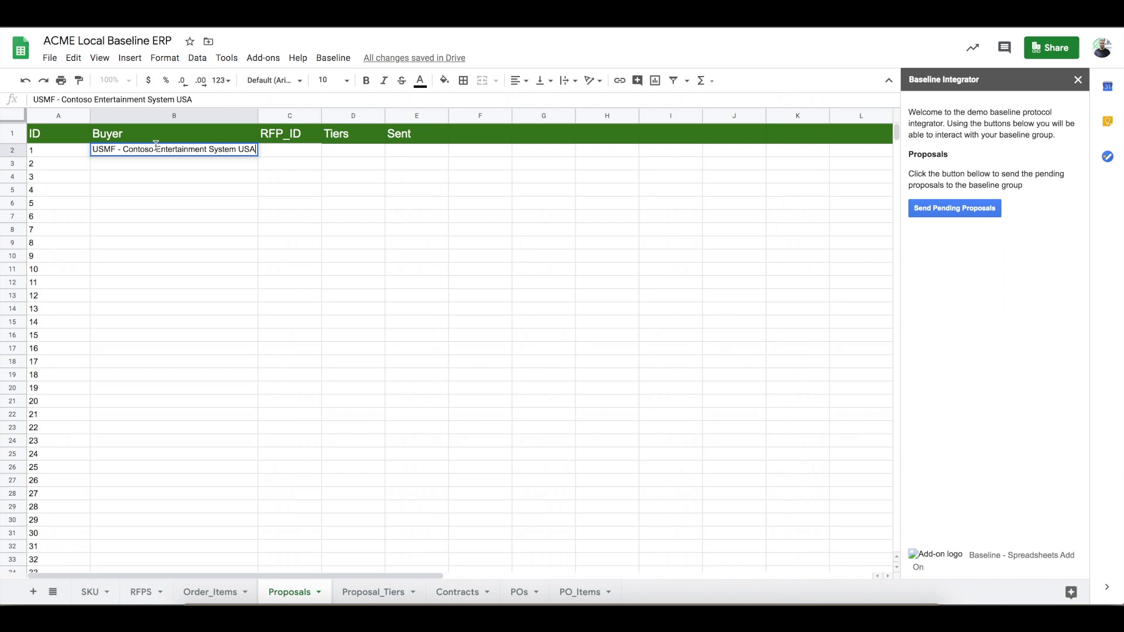
Step: Copy the received RFP's ID from the RFPS sheet into proposal 1's RFP_ID cell on the Proposals sheet
click(141, 592)
click(61, 148)
double_click(61, 148)
key(ctrl+c)
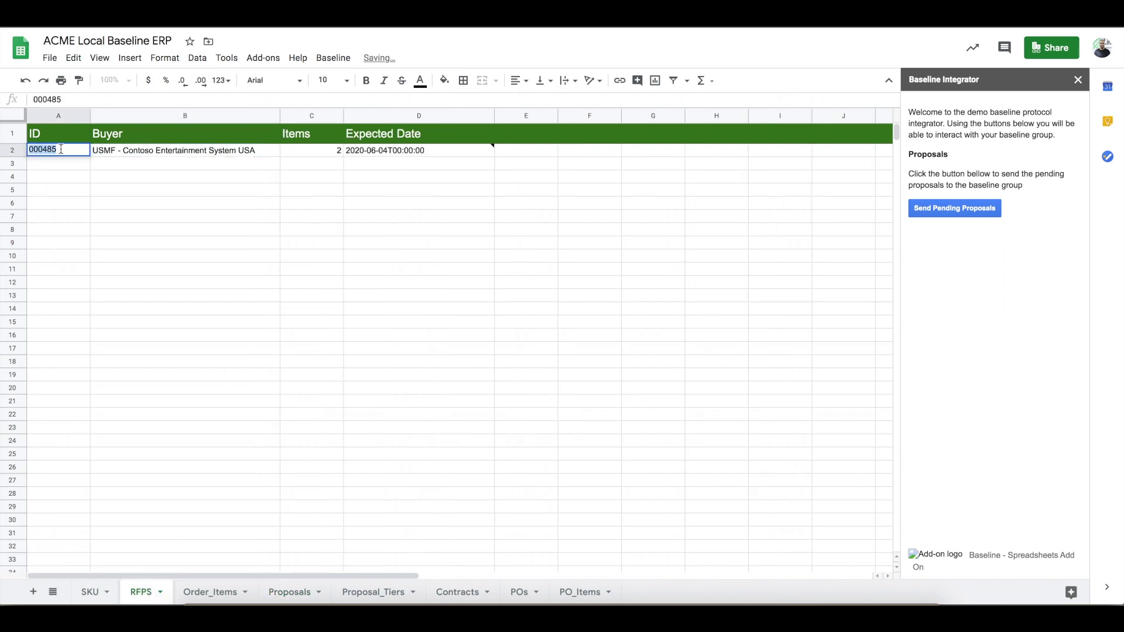
click(280, 592)
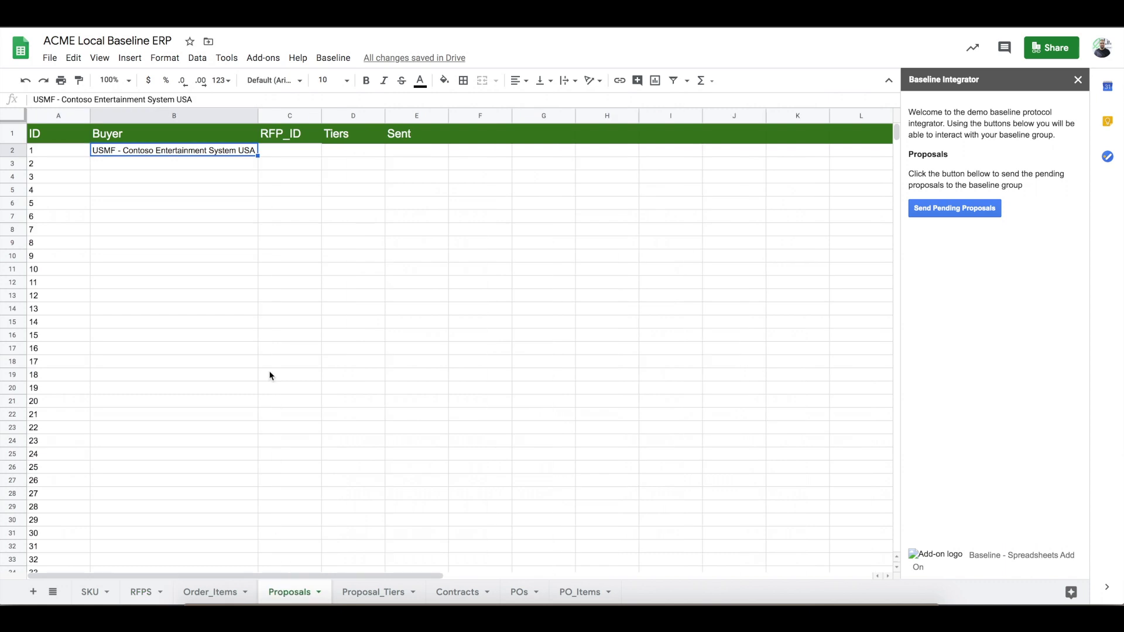
click(278, 151)
key(ctrl+v)
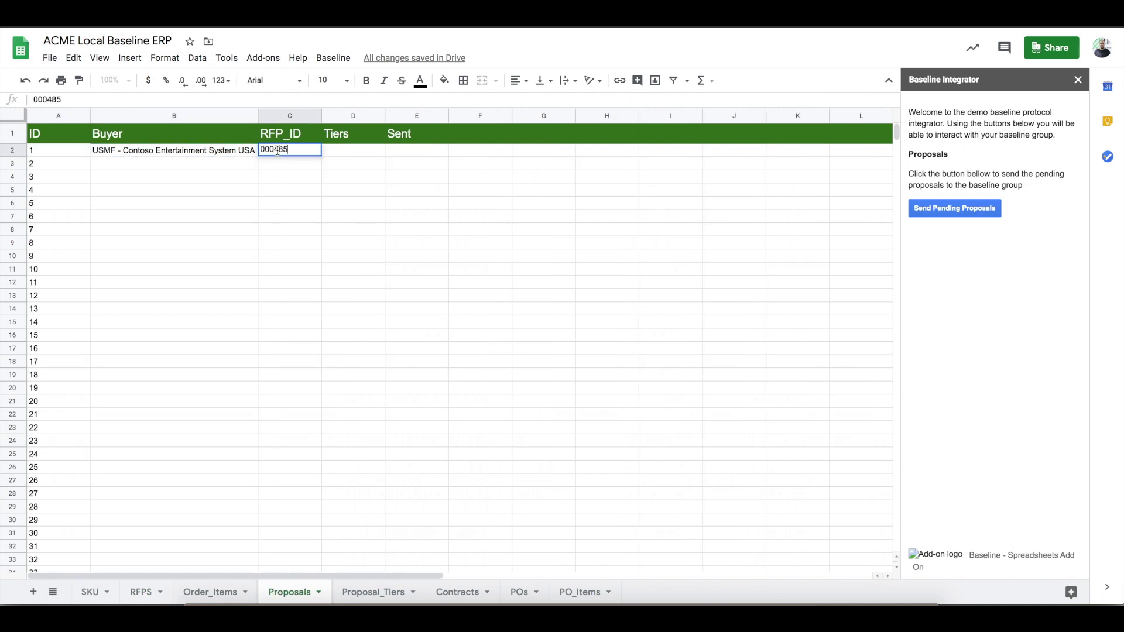
Step: Copy buyer SKU A0001 from the Order_Items sheet into tier 1's SKU_ID cell on the Proposal_Tiers sheet
click(368, 592)
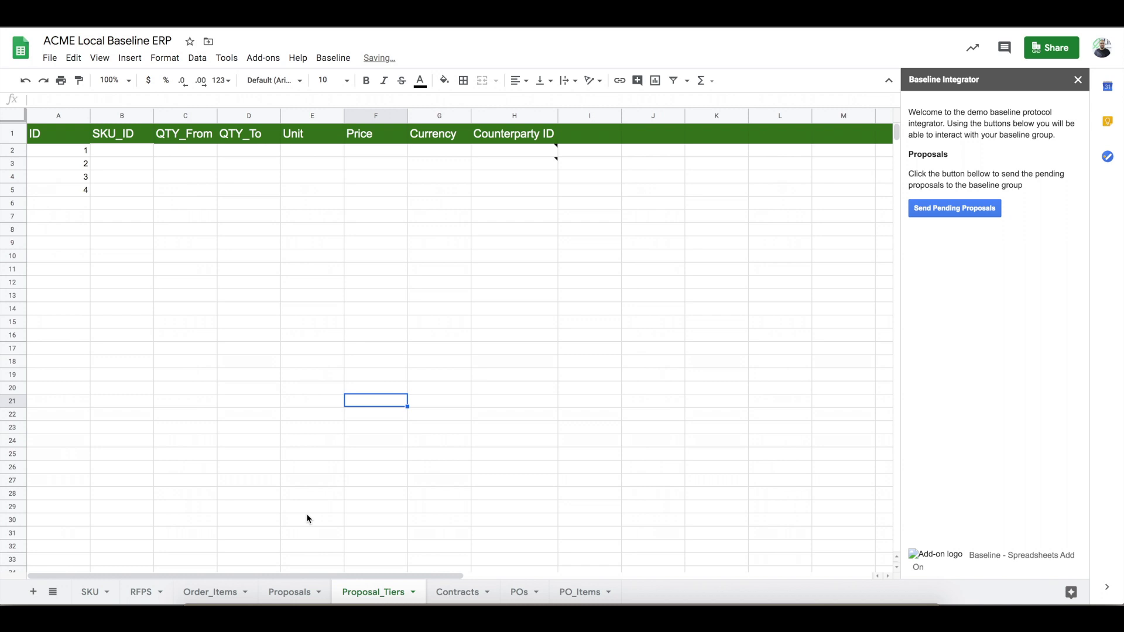
click(121, 151)
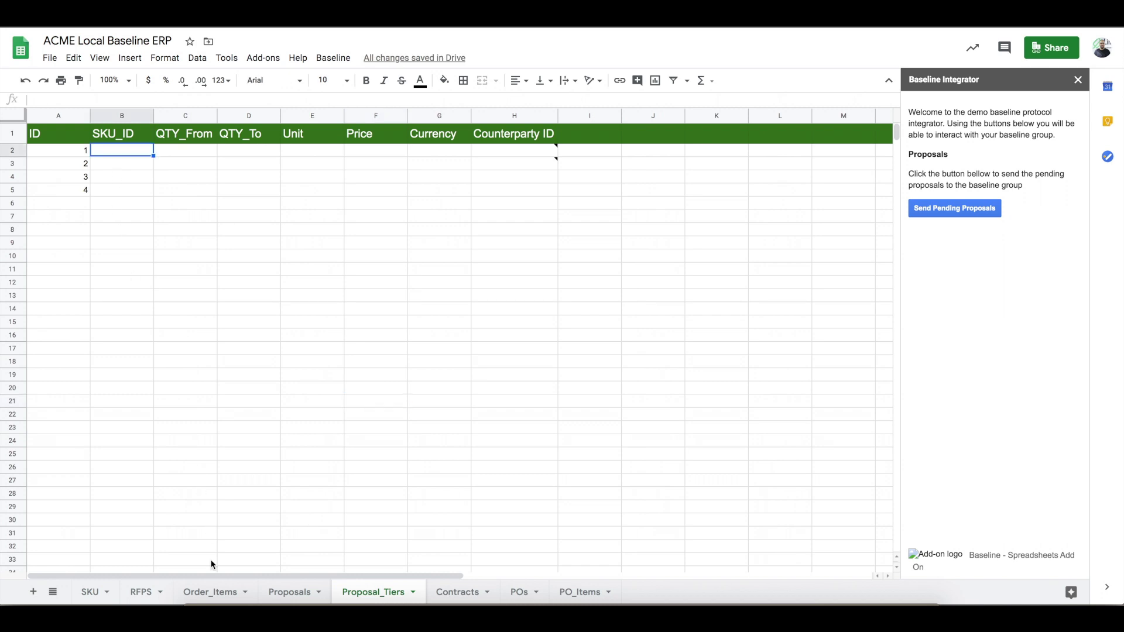
click(214, 593)
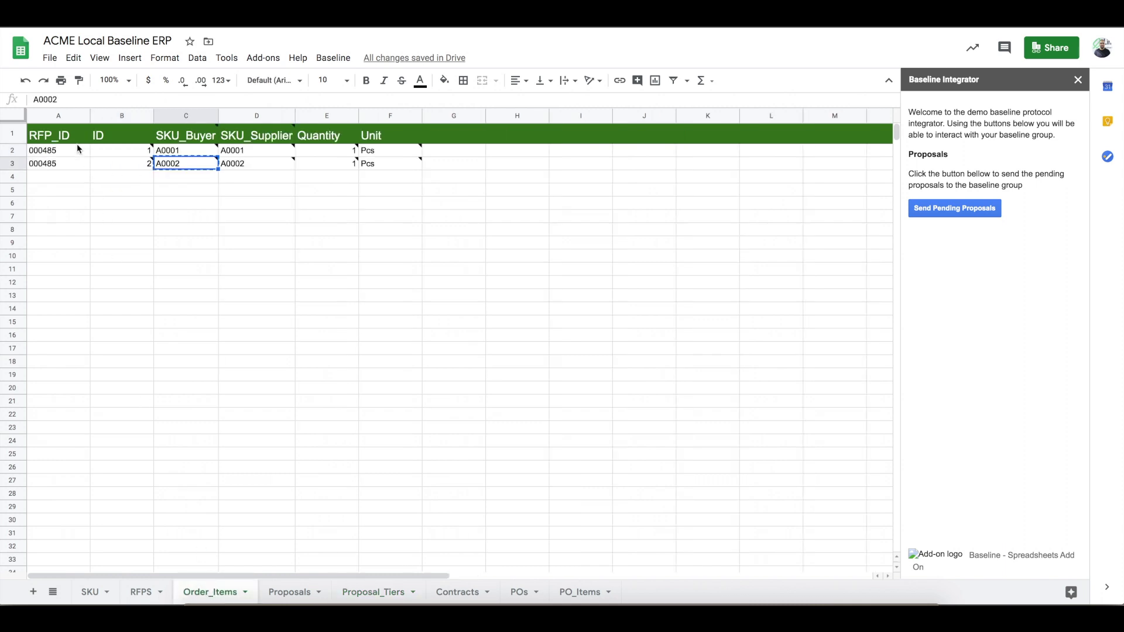
double_click(195, 149)
double_click(195, 149)
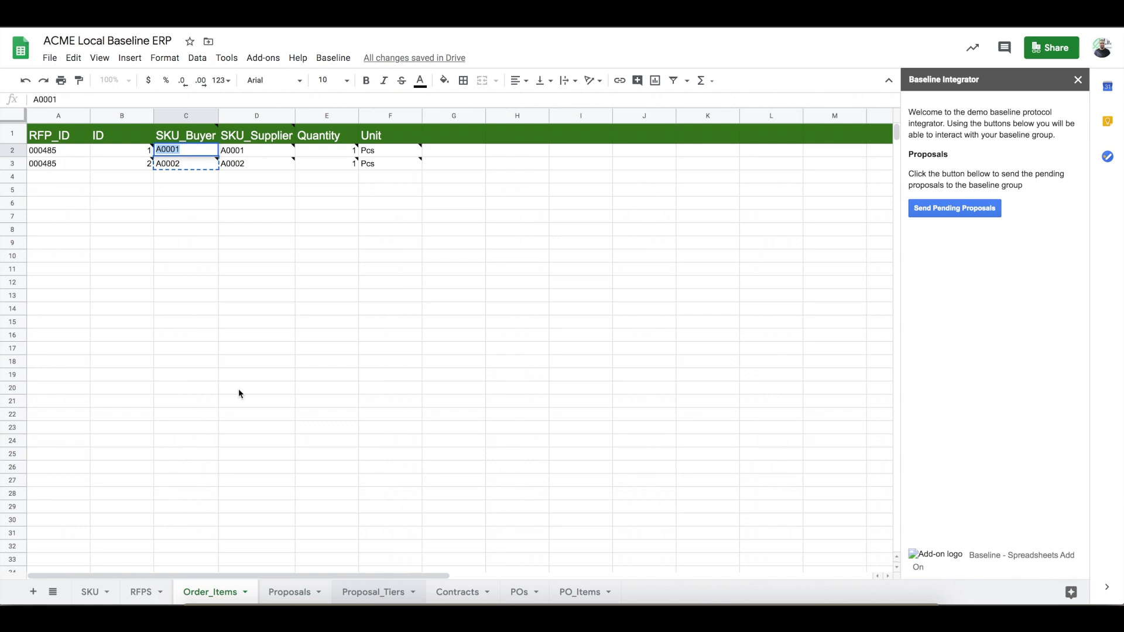
double_click(137, 151)
text(A0001)
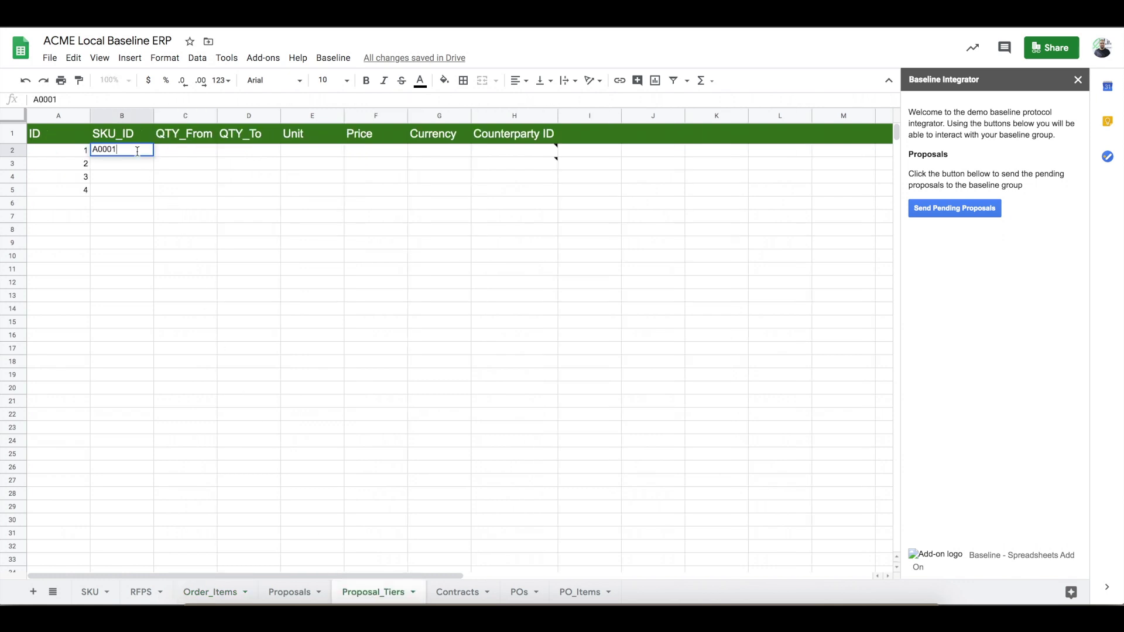
Step: Set tier 1's quantity range from 0 to 10 and its unit to Pcs
key(Tab)
text(0)
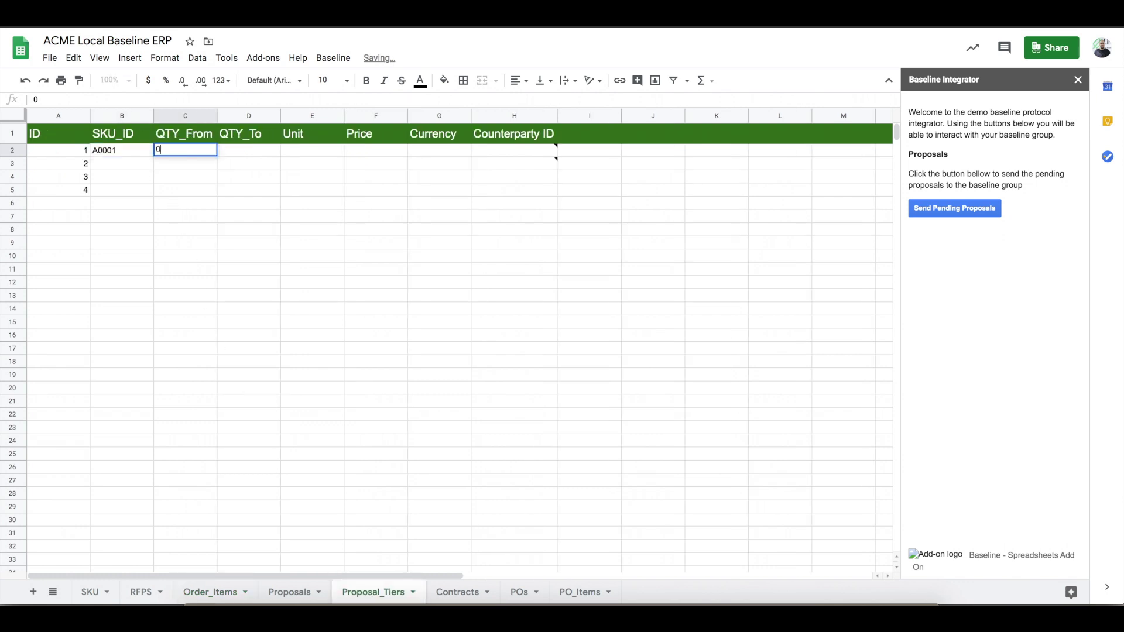
key(Tab)
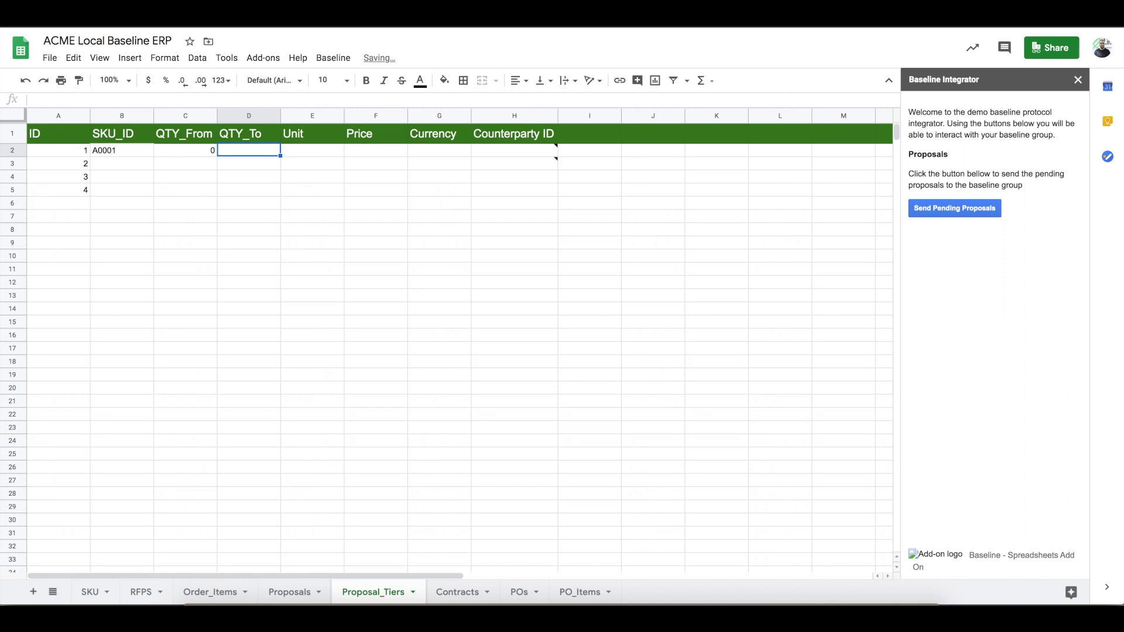
text(10)
key(Tab)
text(Pcs)
key(Tab)
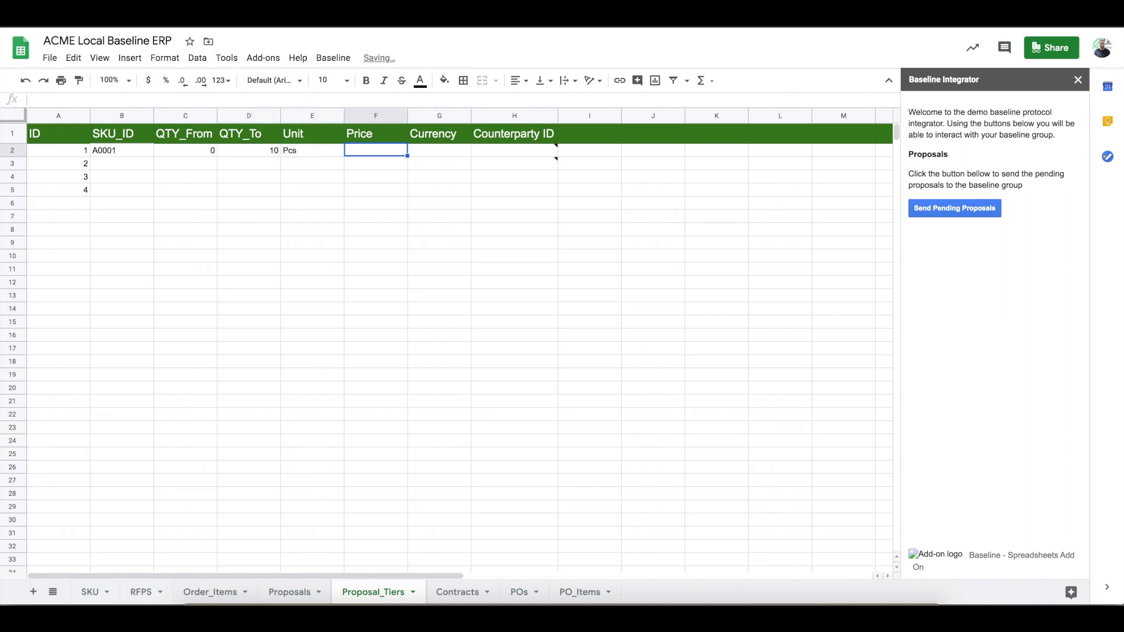
Step: Set tier 1's price to 10, its currency to USD and its counterparty ID to A0001
text(10)
key(Tab)
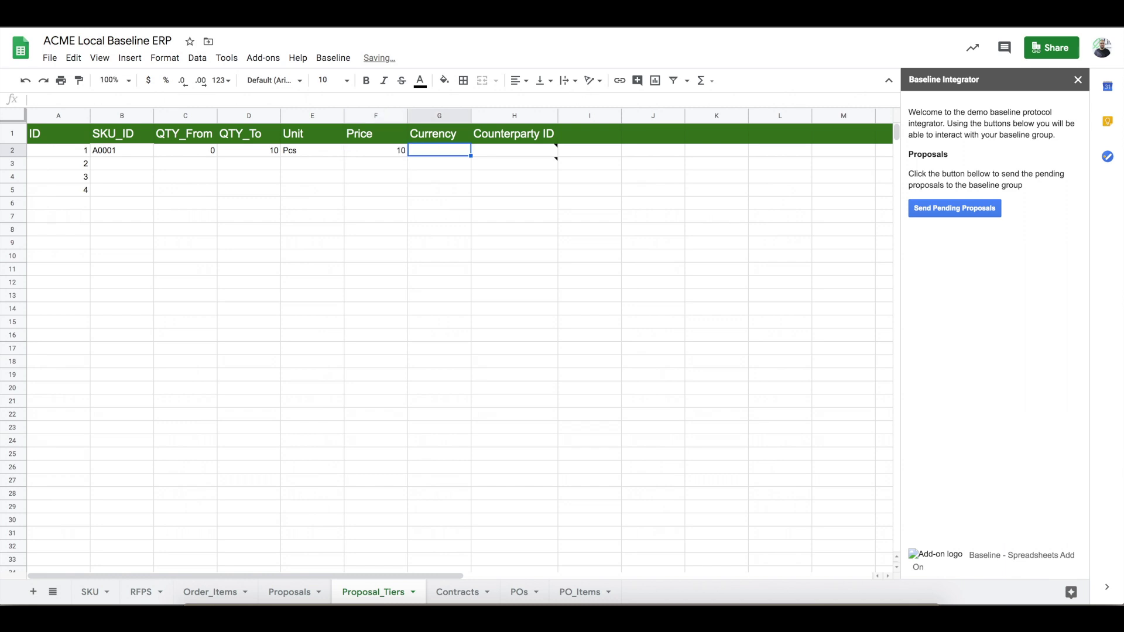
text(USD)
key(Tab)
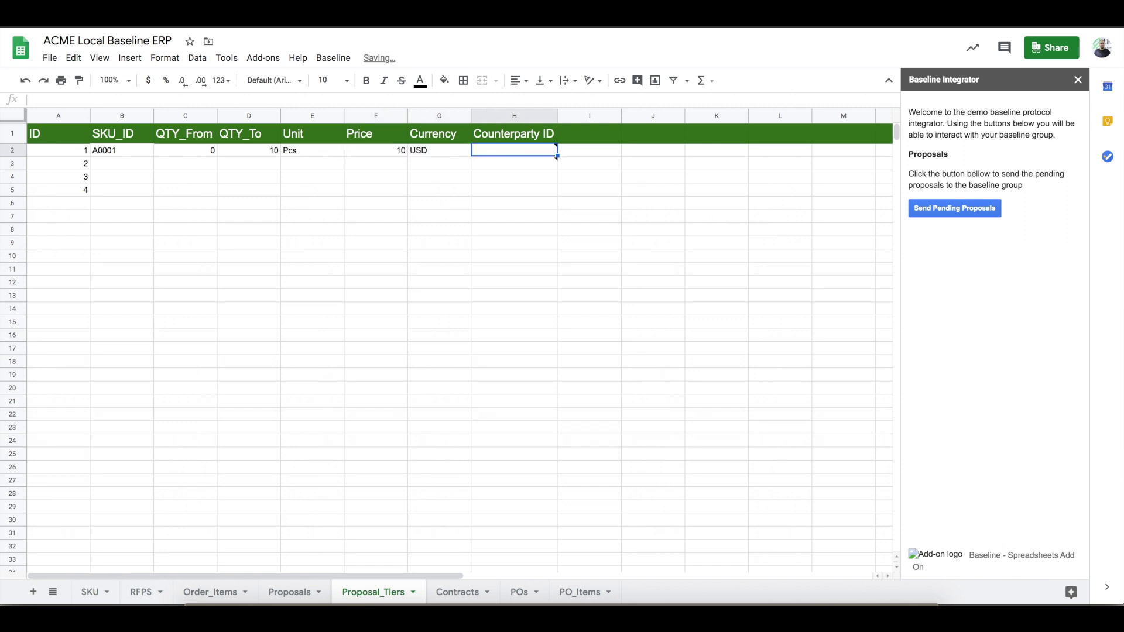
text(A0001)
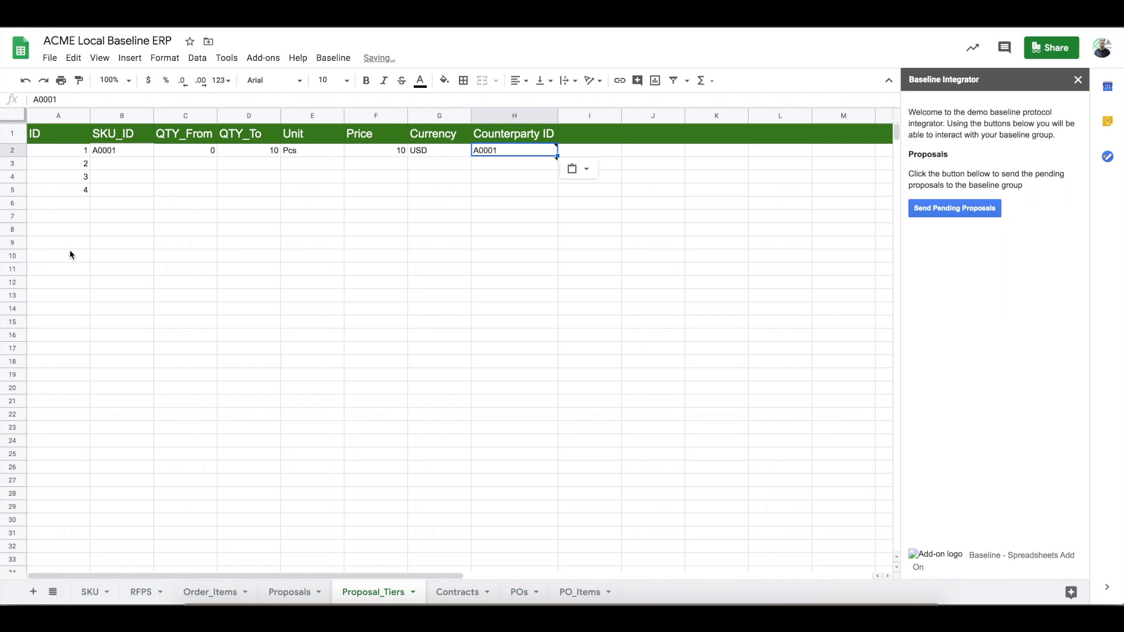
Step: Copy buyer SKU A0002 from the Order_Items sheet into tier 2's SKU_ID cell on the Proposal_Tiers sheet
click(209, 592)
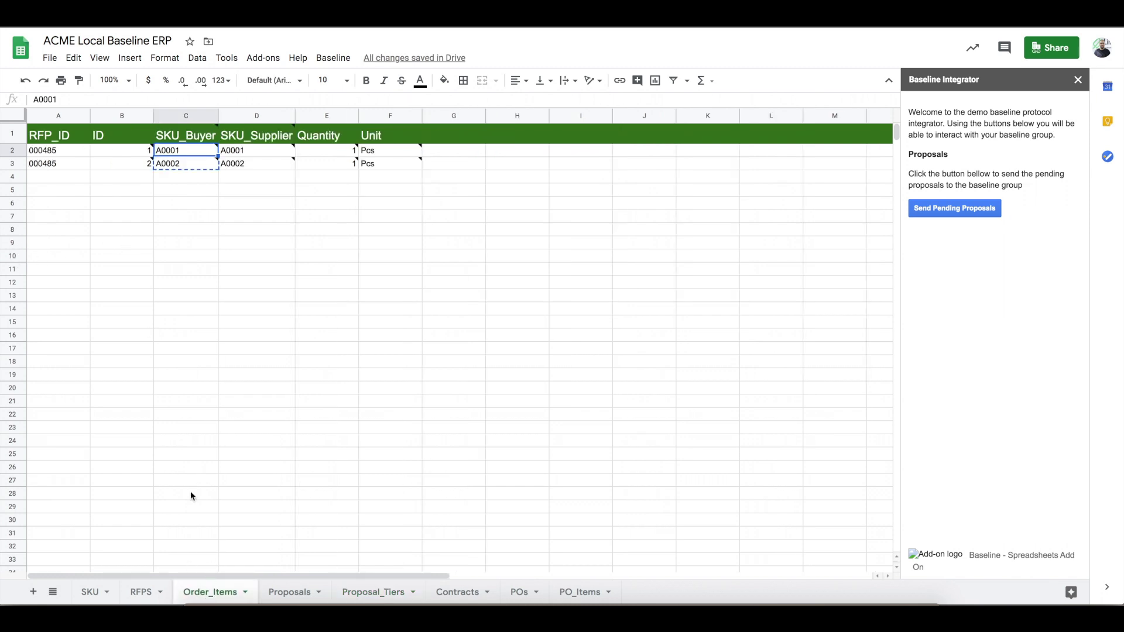
double_click(191, 164)
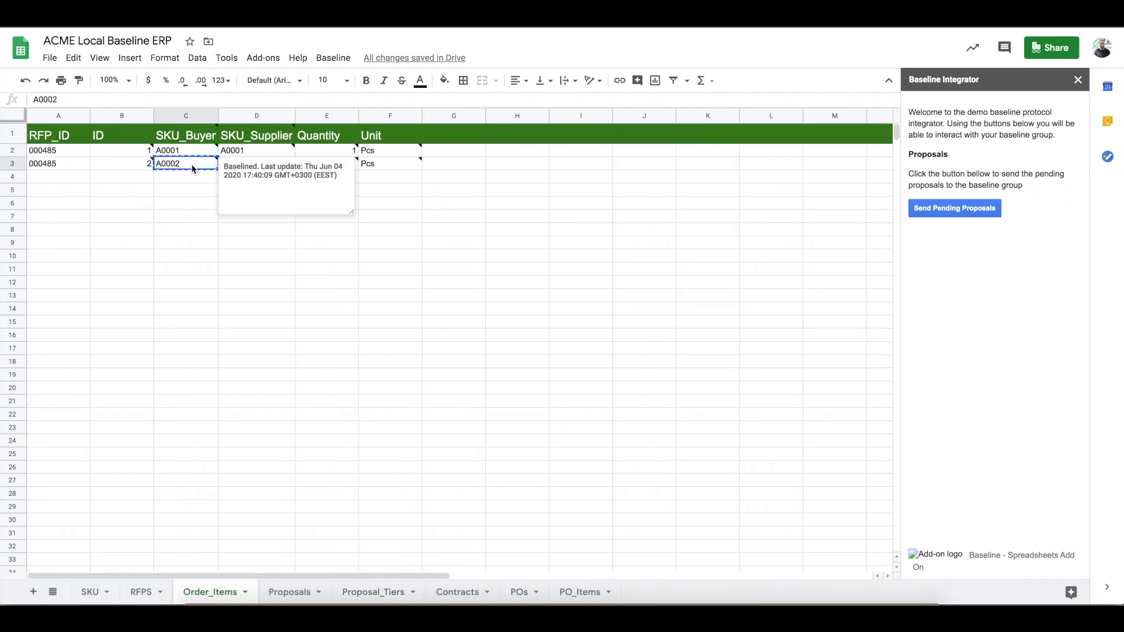
double_click(192, 164)
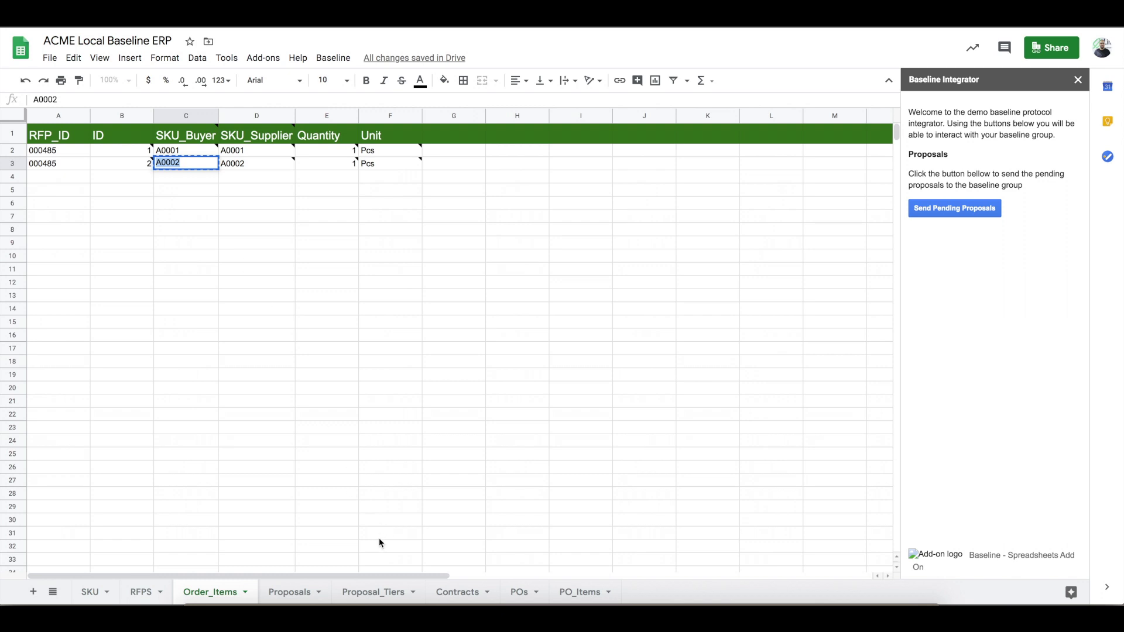
click(375, 592)
double_click(129, 162)
text(A0002)
Step: Set tier 2's quantity range from 0 to 10 and its unit to Pcs
click(211, 168)
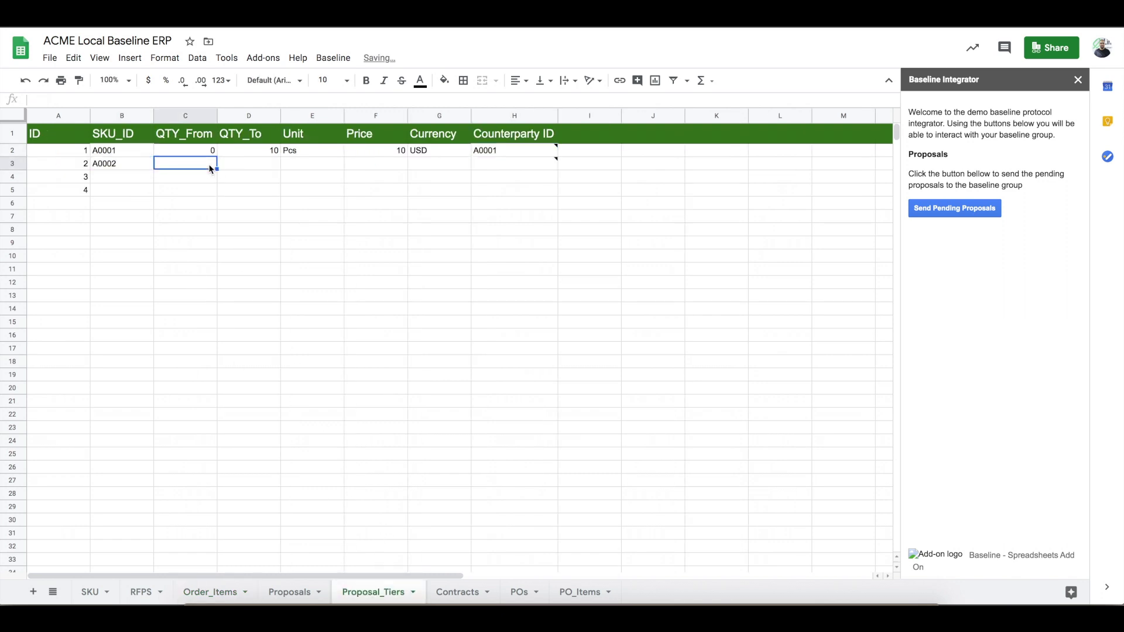
text(0)
key(Tab)
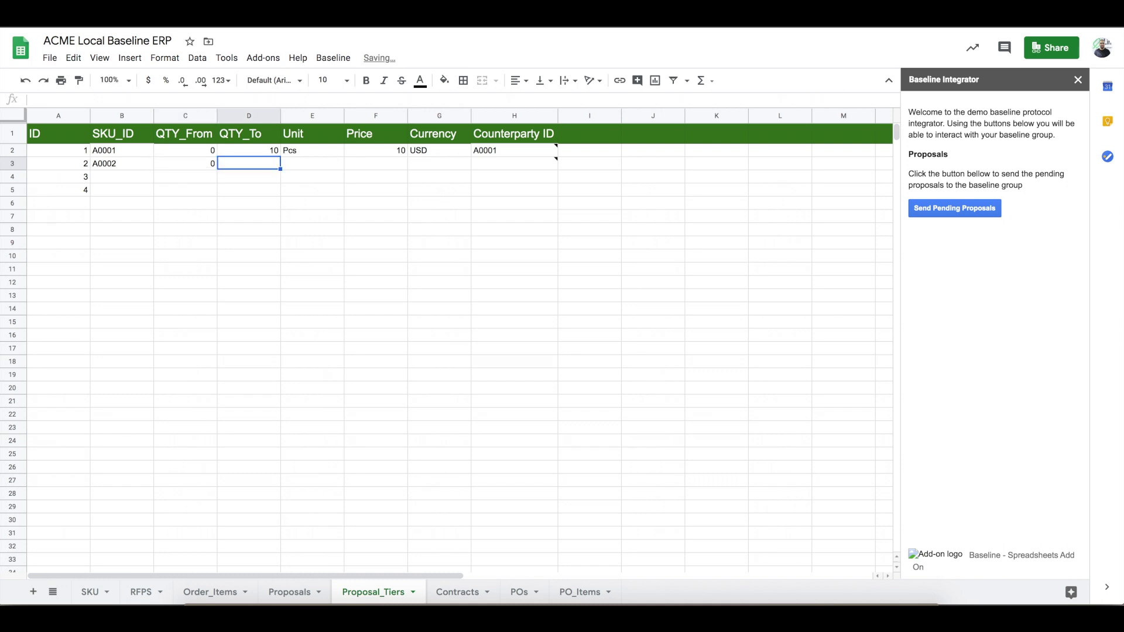
text(10)
key(Tab)
text(Pcs)
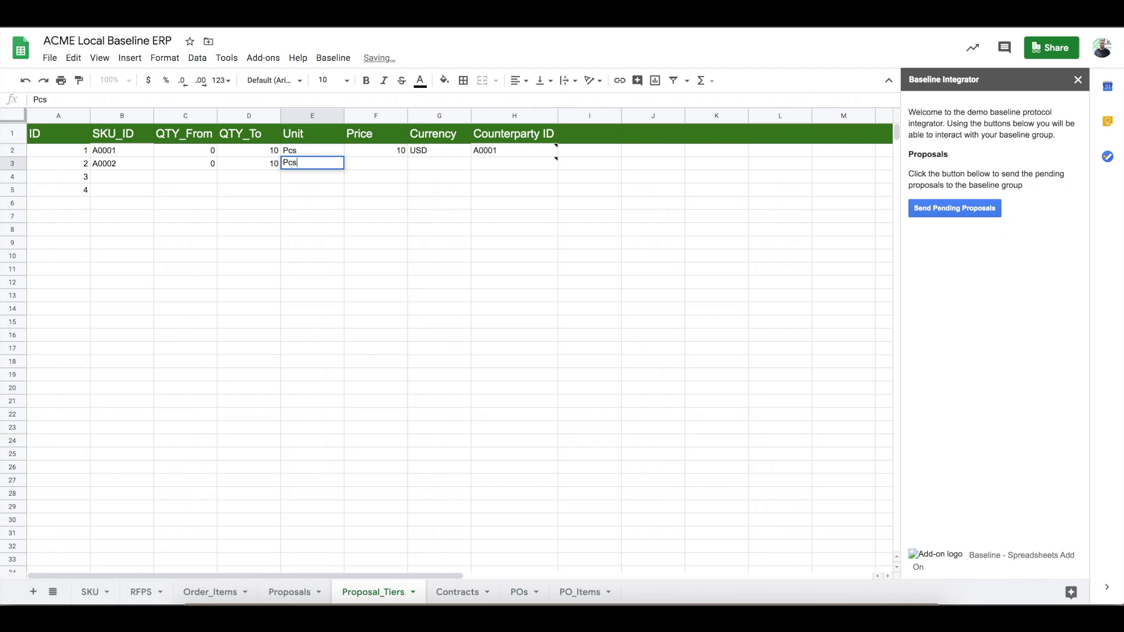
Step: Set tier 2's price to 16, its currency to USD and its counterparty ID to A0002
key(Tab)
text(1)
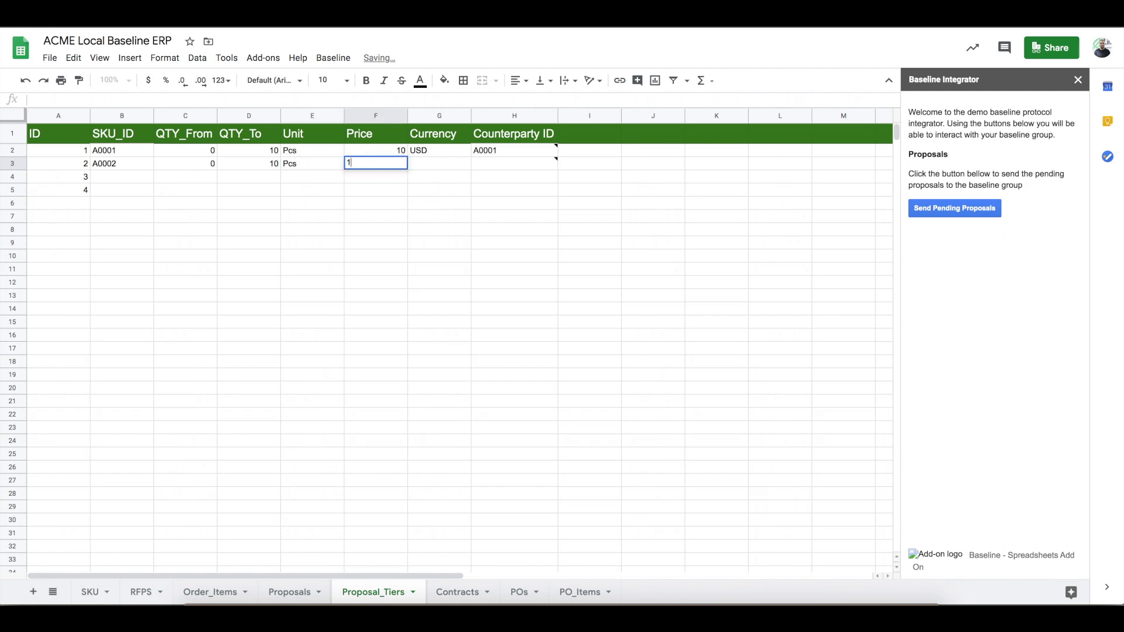
text(6)
key(Tab)
text(USD)
key(Tab)
text(A0002)
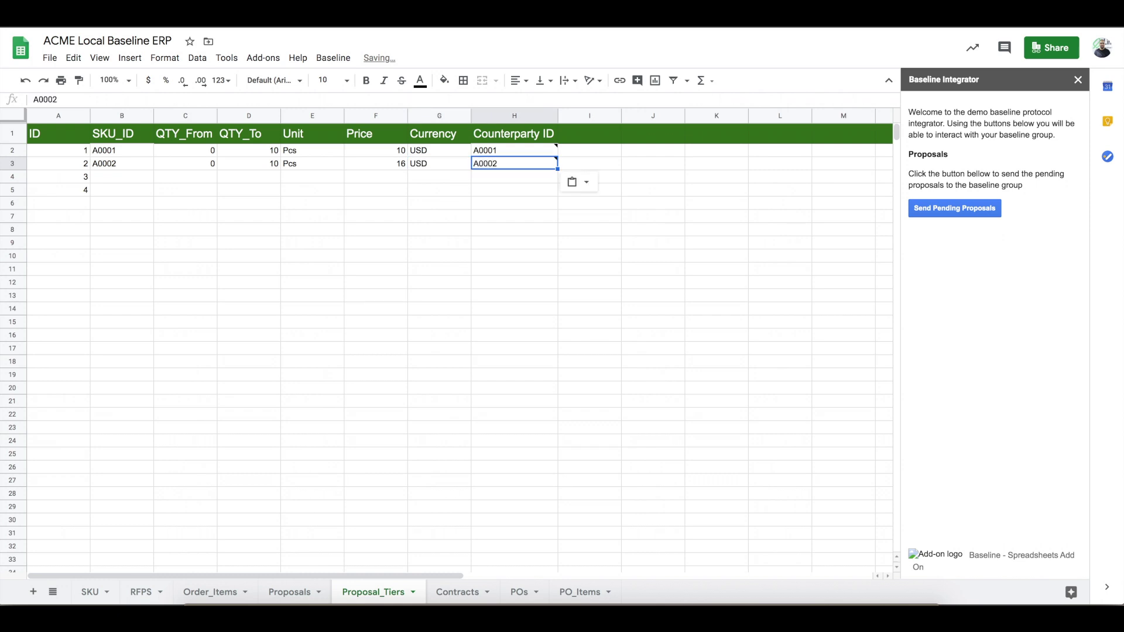
Step: On the Proposals sheet, set proposal 1's Tiers to 1,2 and its Sent value to No
click(293, 592)
click(353, 150)
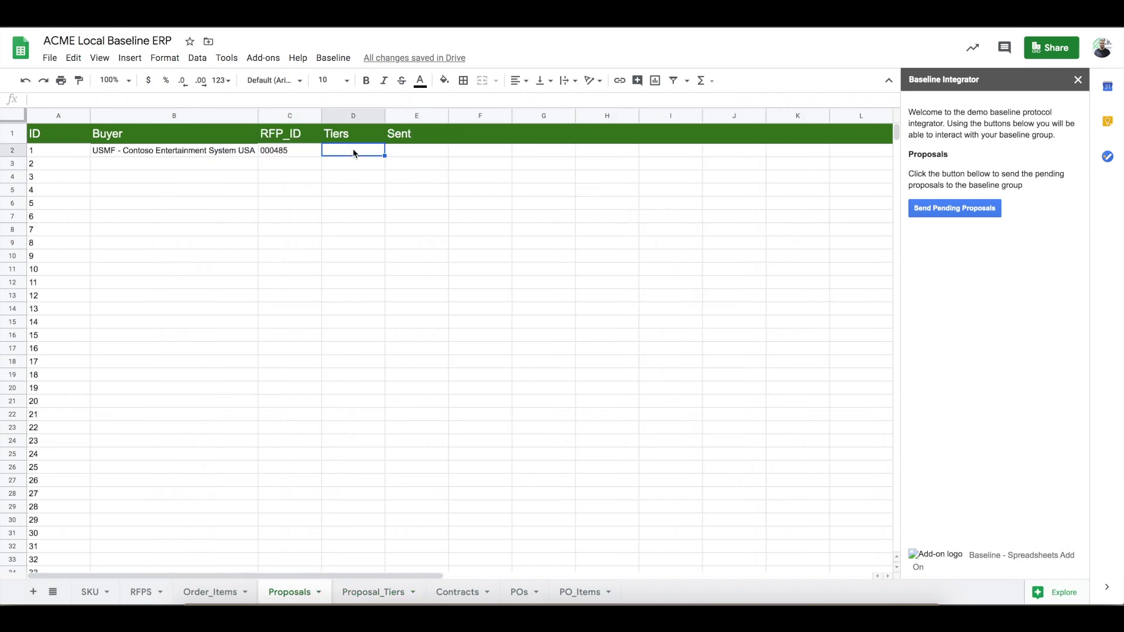
text(1,2)
key(Tab)
text(No)
key(Return)
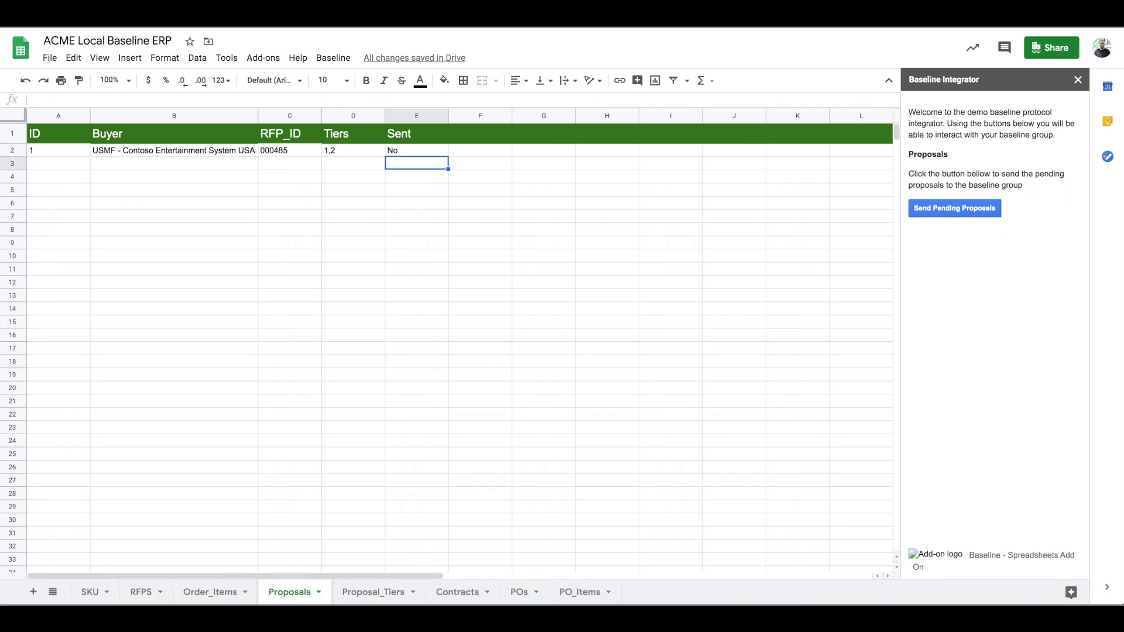
Step: Send the pending proposals to the baseline group and check proposal 1's Sent cell
click(950, 210)
click(950, 211)
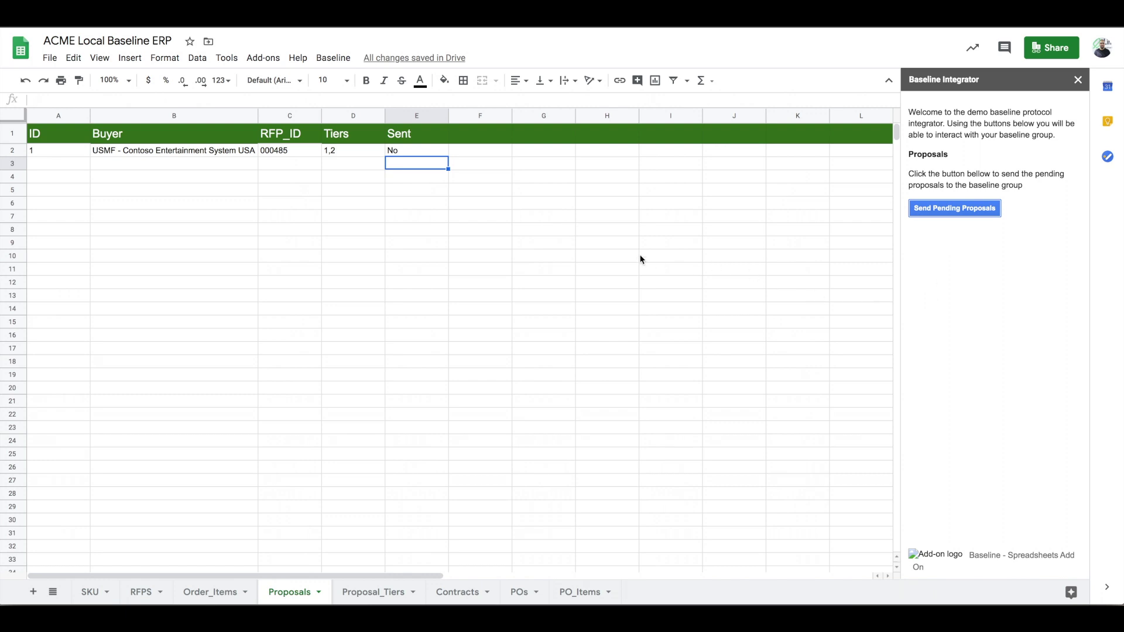
click(418, 153)
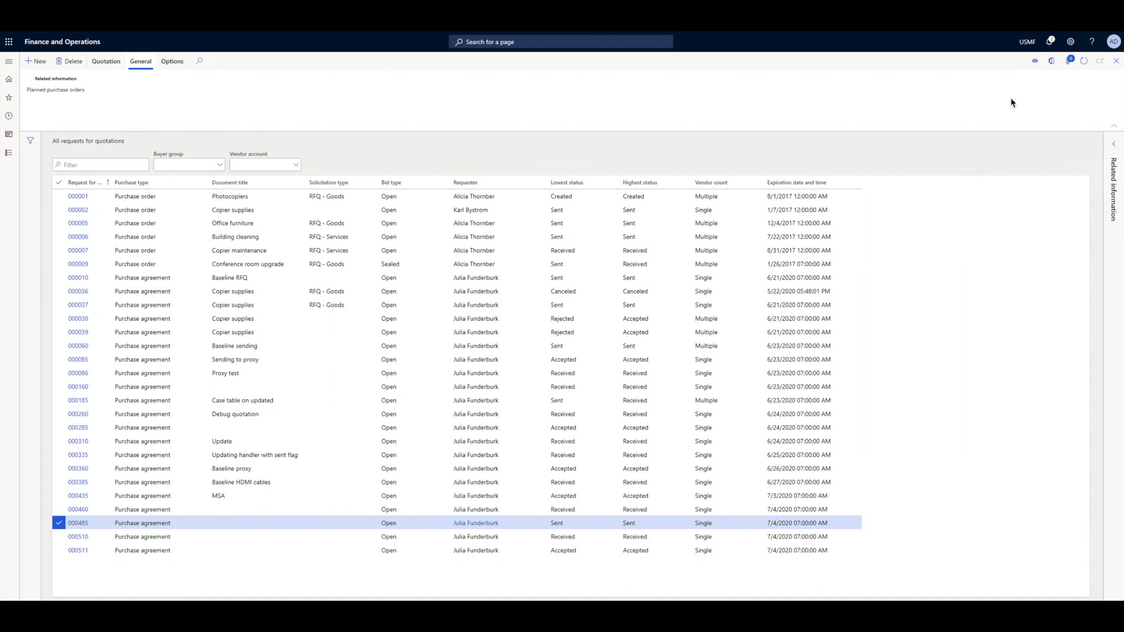
Step: Back in Dynamics 365, refresh the requests for quotation list, open the highlighted request and compare its replies
click(1083, 61)
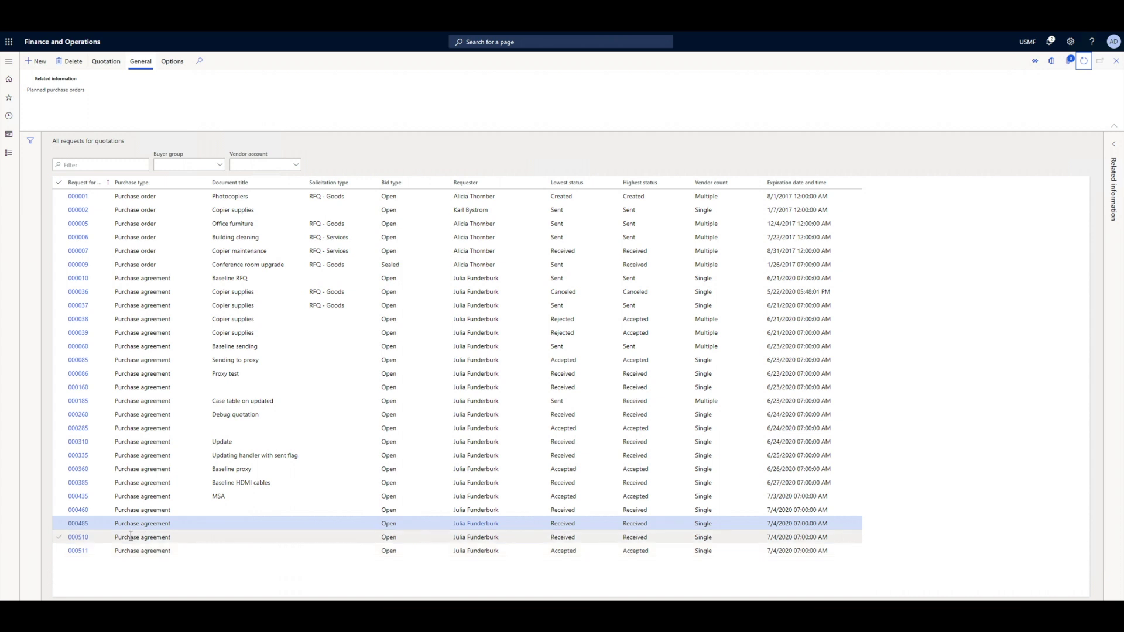
click(78, 525)
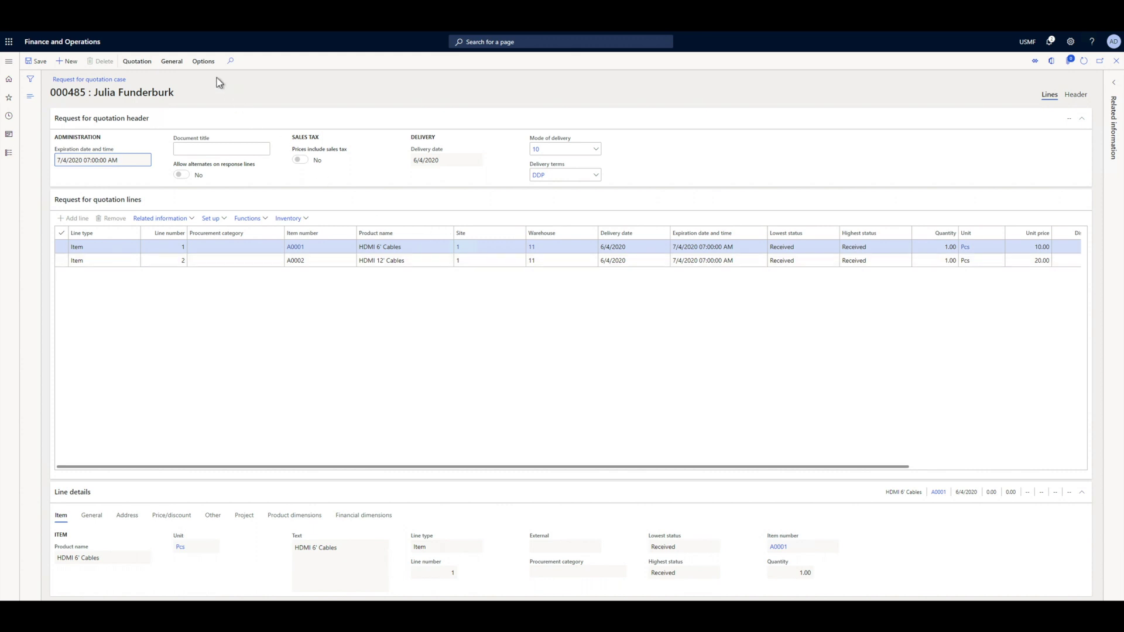
click(137, 62)
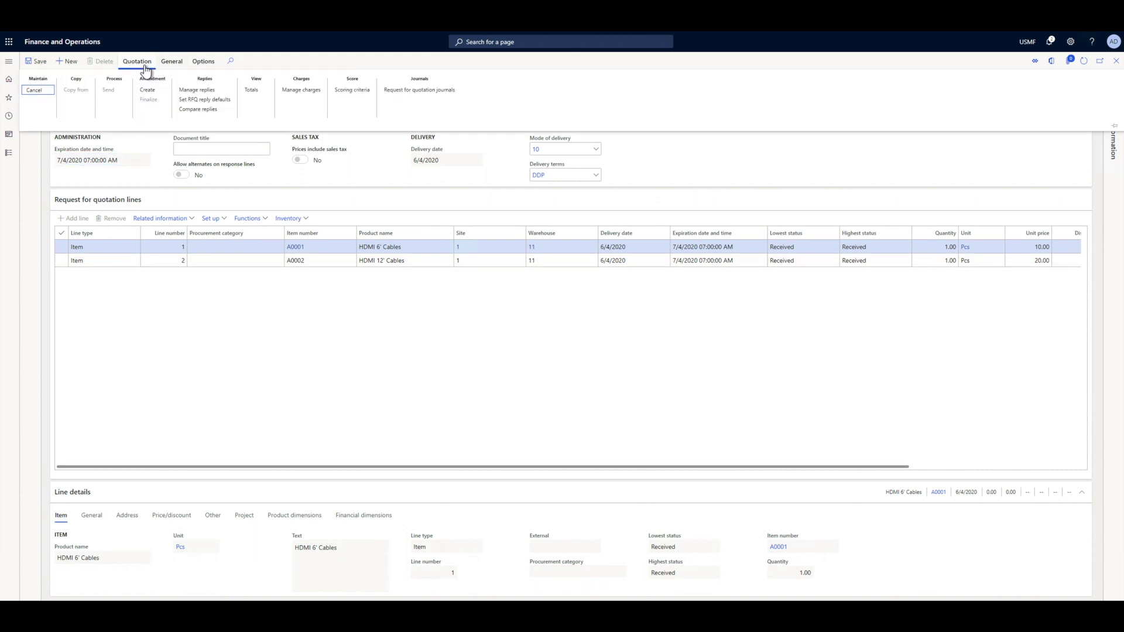
click(199, 110)
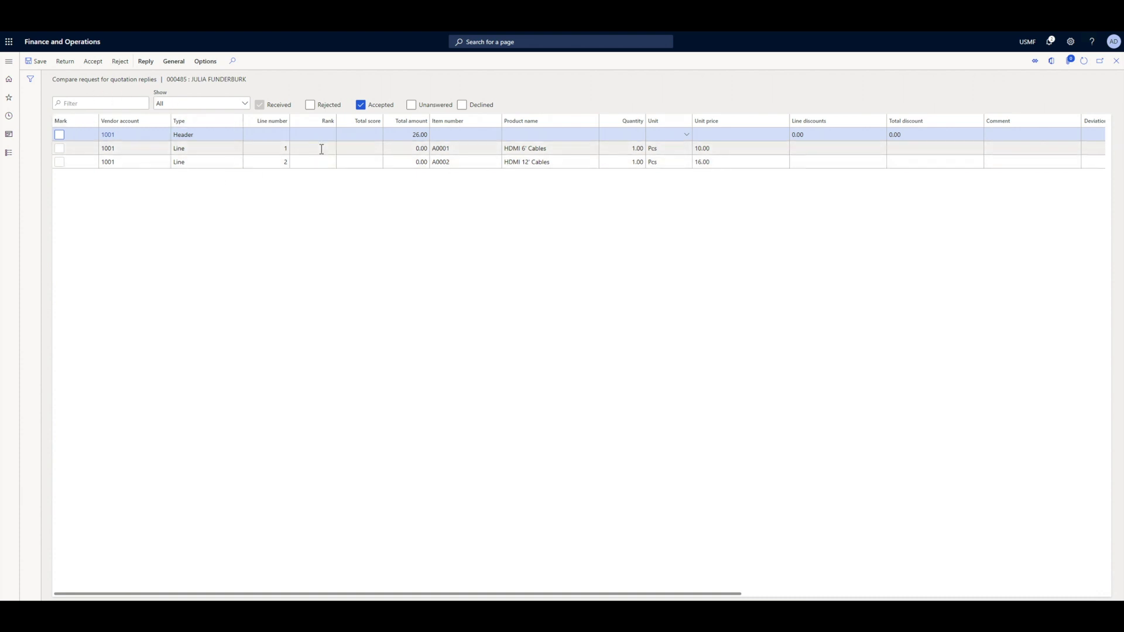
Step: Mark the header row of the supplier's reply and accept the whole request for quotation
click(59, 134)
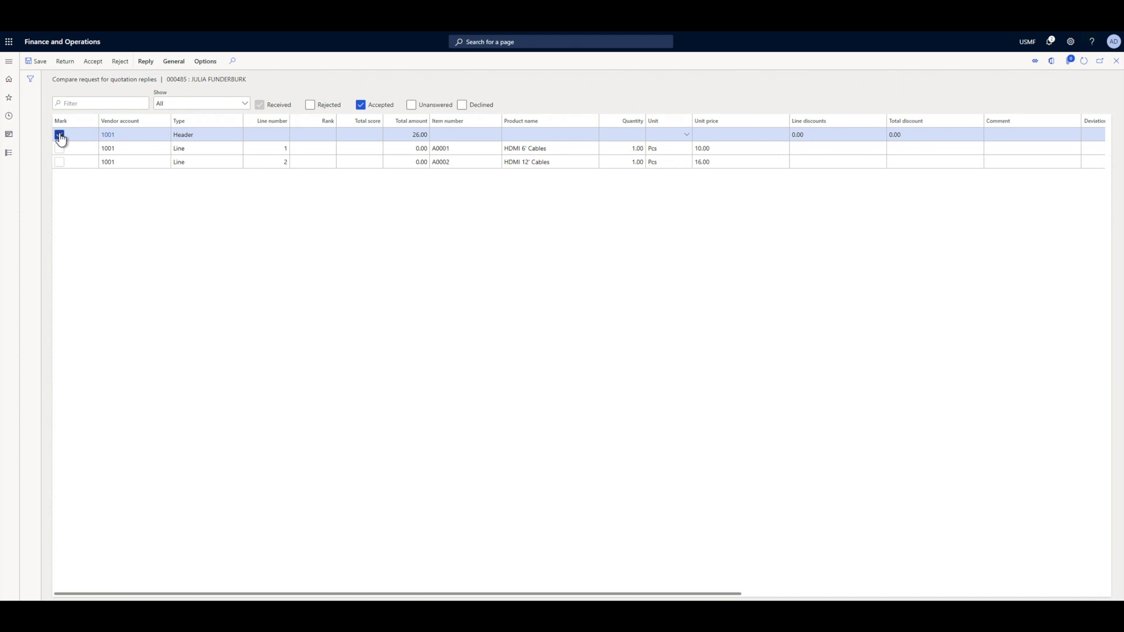
click(92, 61)
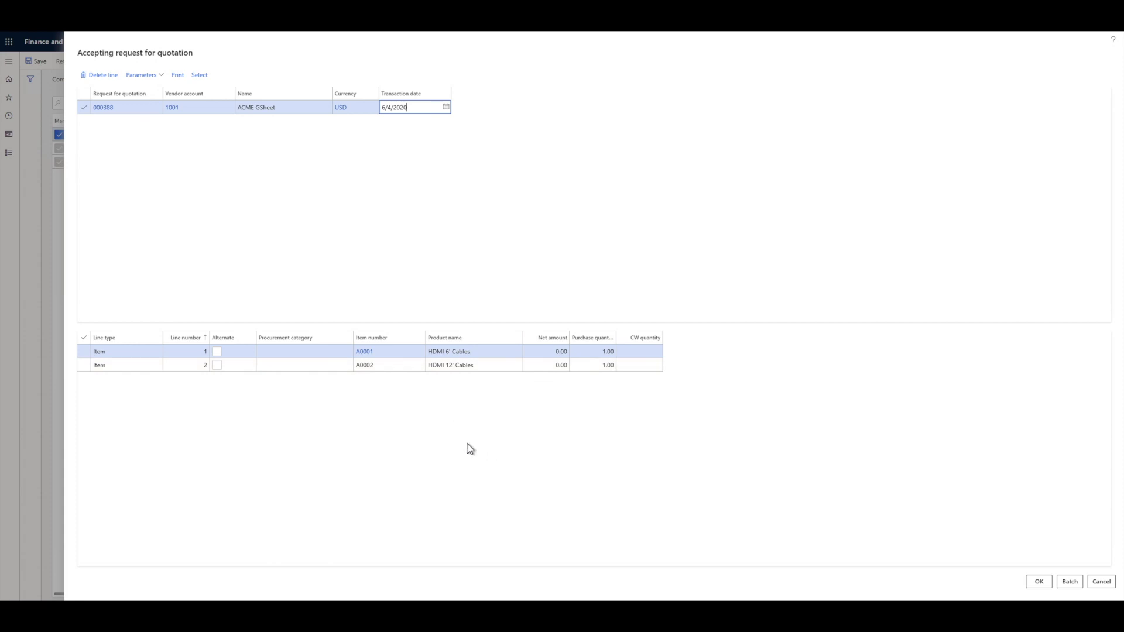
click(1037, 583)
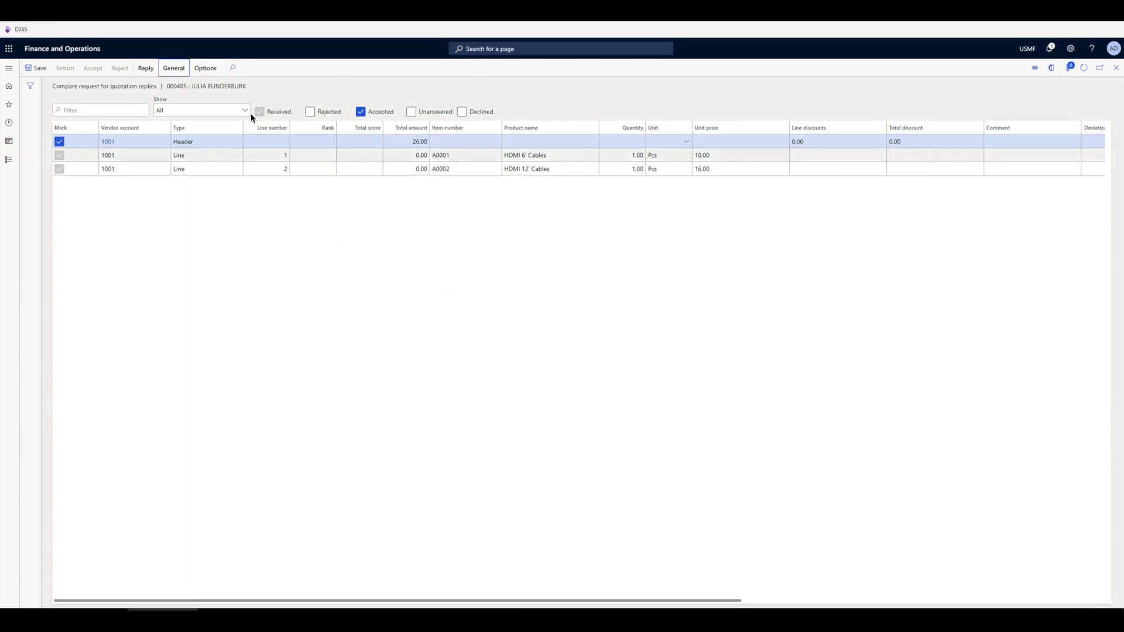
Step: Create a price agreement journal from the accepted reply and post its lines for A0001 and A0002
click(174, 69)
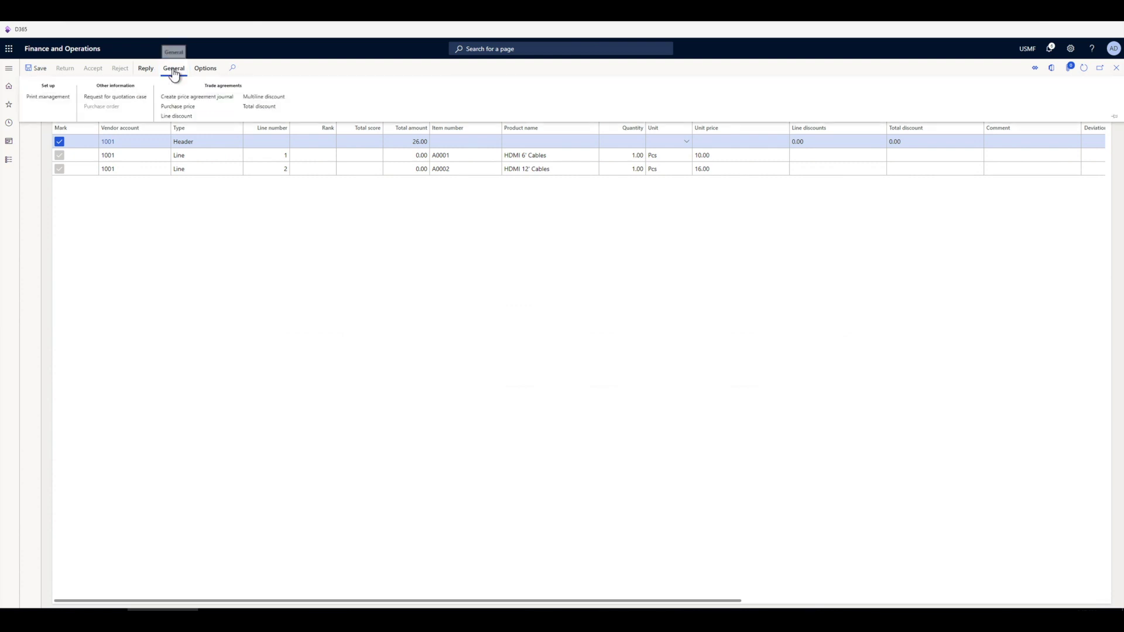
click(198, 96)
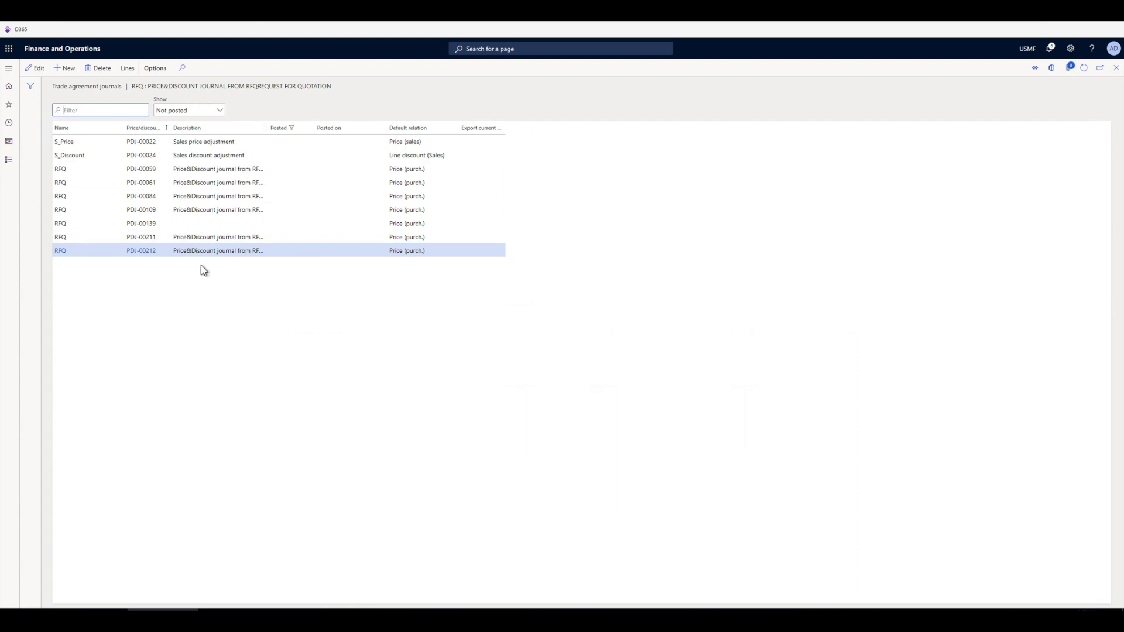
click(127, 69)
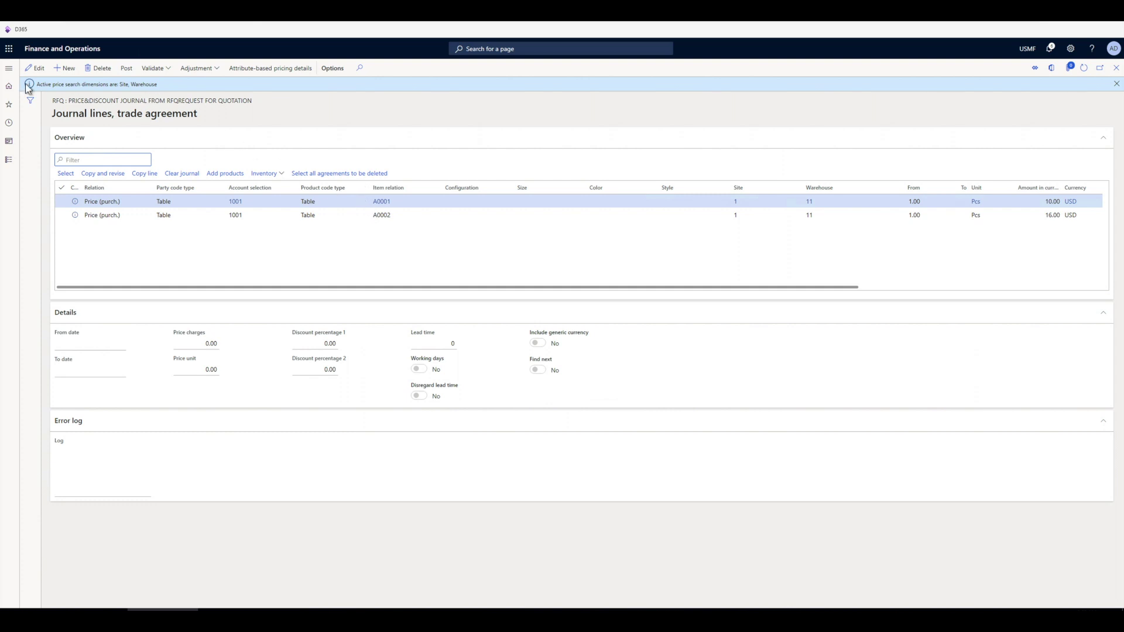
click(127, 68)
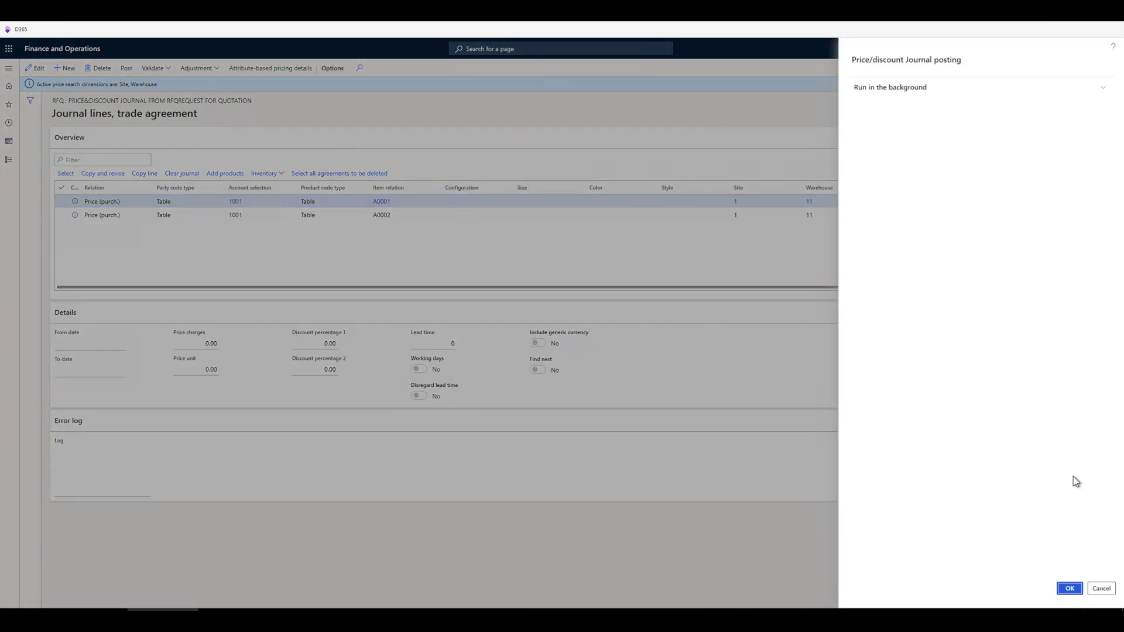
click(1071, 589)
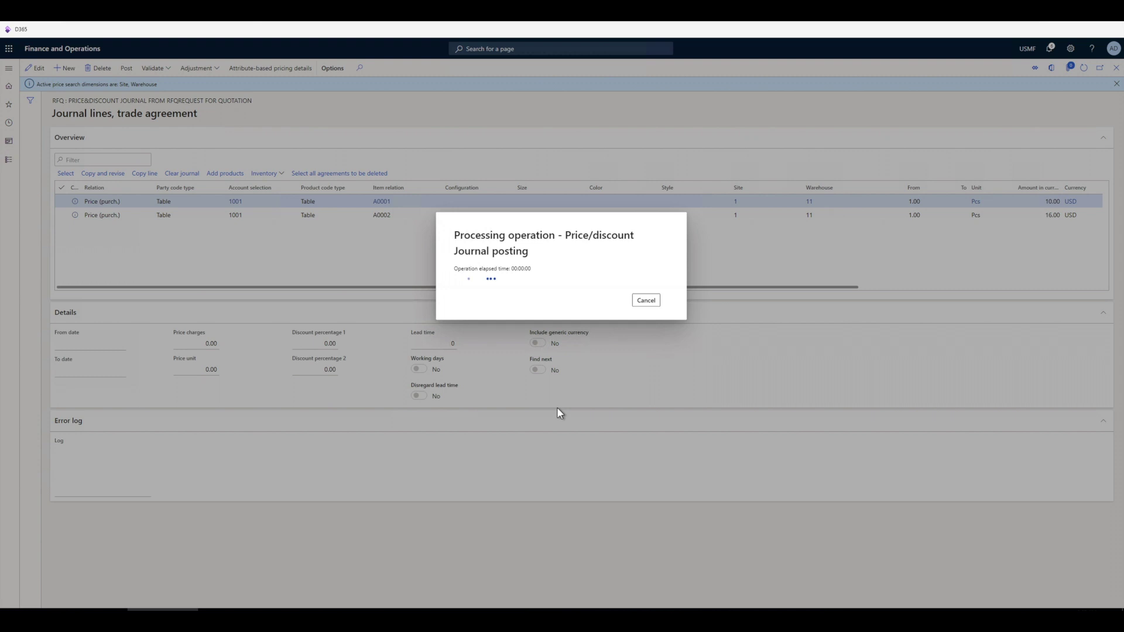
scroll(175, 504, down, 3)
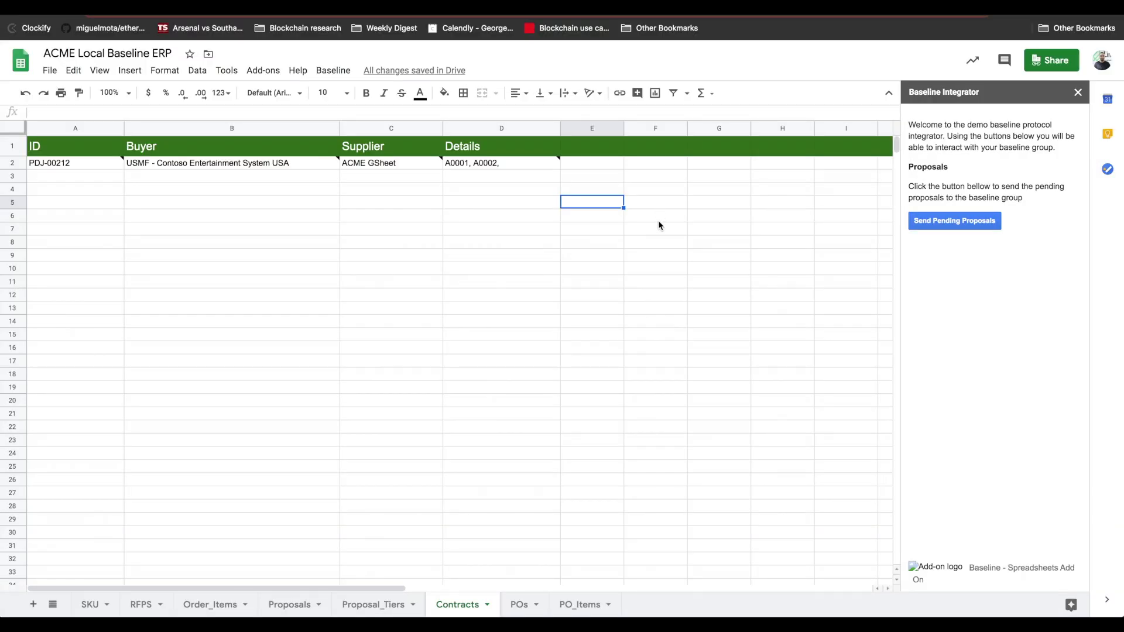
Step: In the ACME Local Baseline ERP Google Sheet, examine the Details, Supplier and Buyer cells of the contract on the Contracts sheet
click(512, 163)
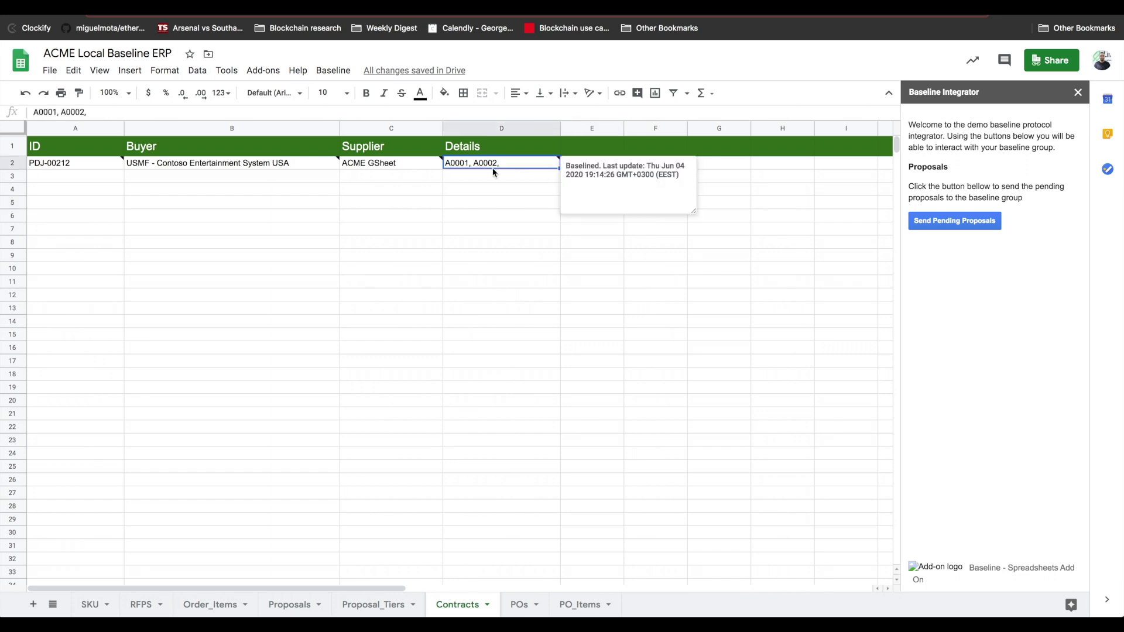
click(369, 165)
click(278, 162)
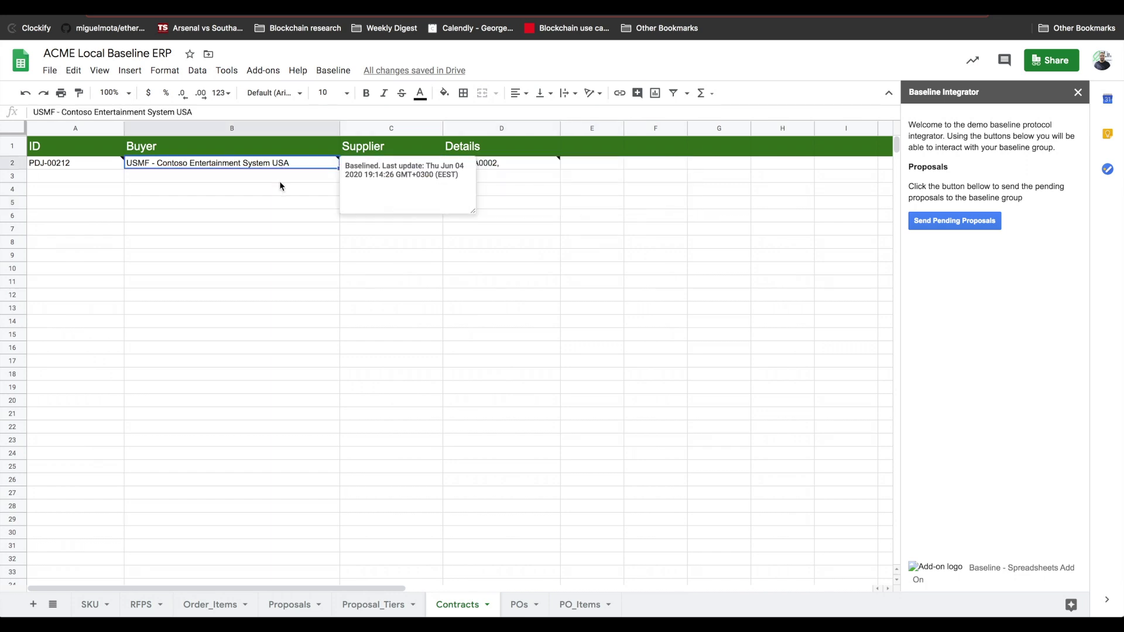
click(268, 216)
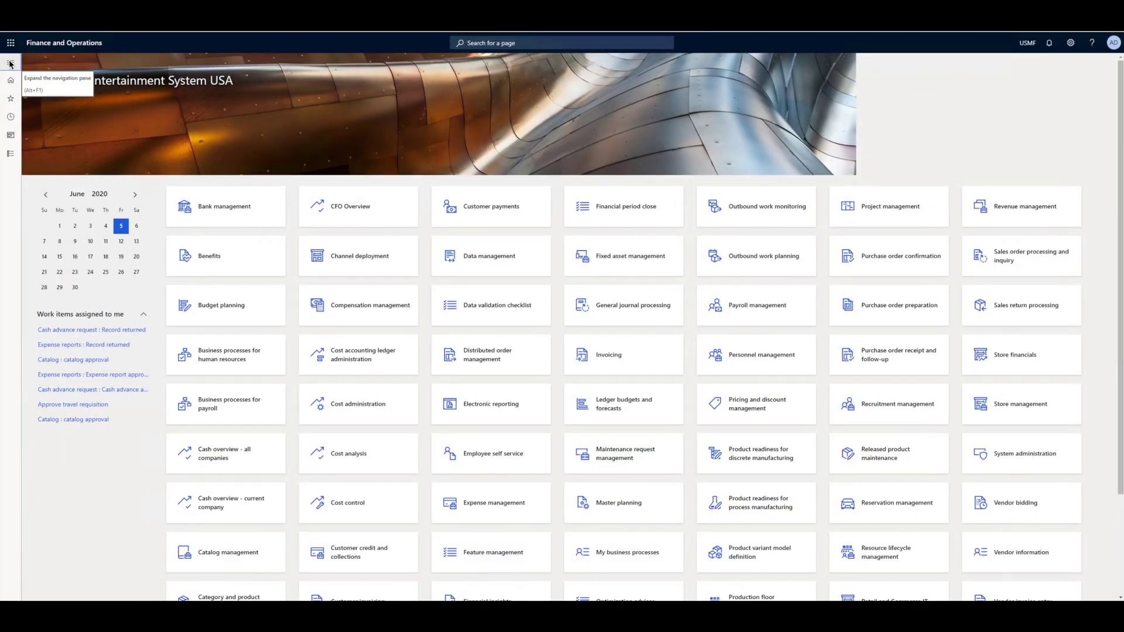
Step: In Dynamics 365, create a new purchase order from the All purchase orders list for the vendor ACME GSheet
click(10, 64)
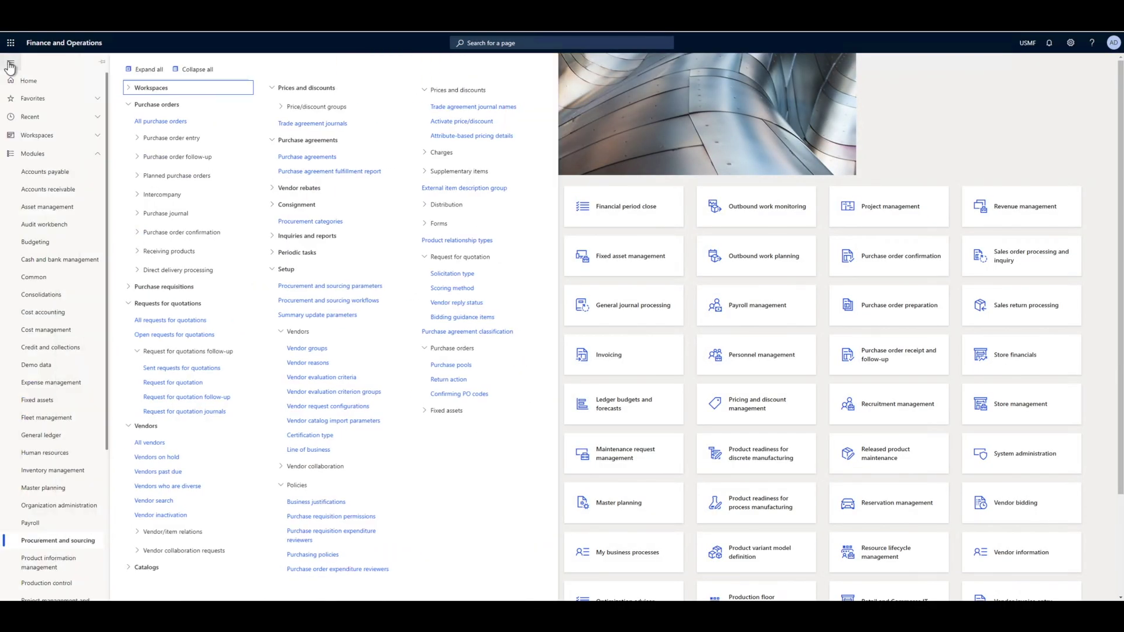
click(158, 122)
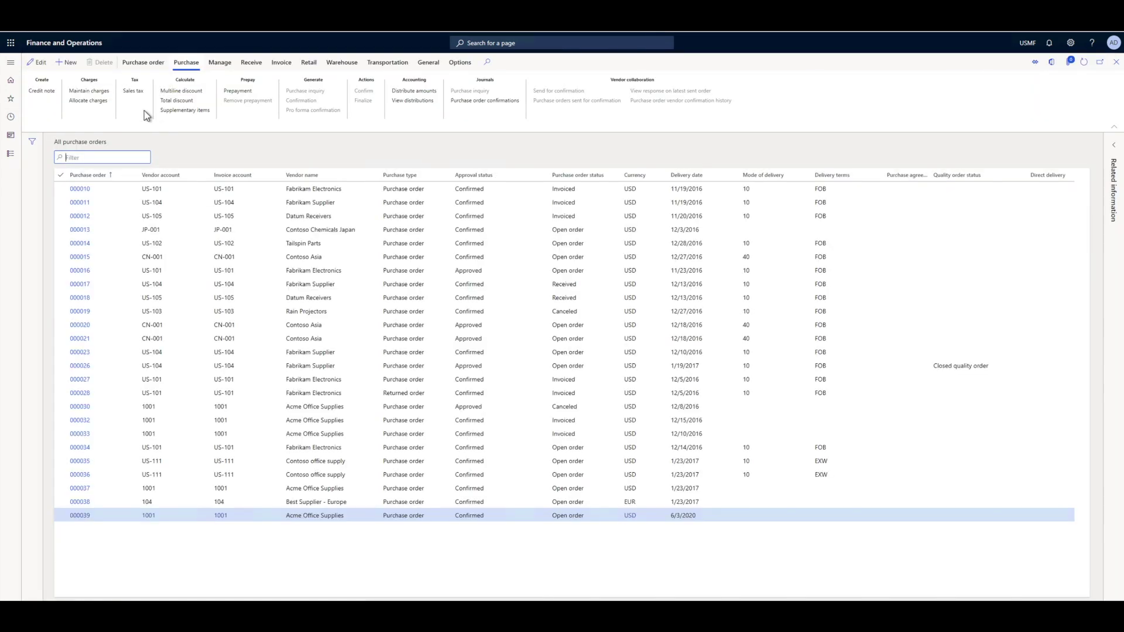
click(69, 63)
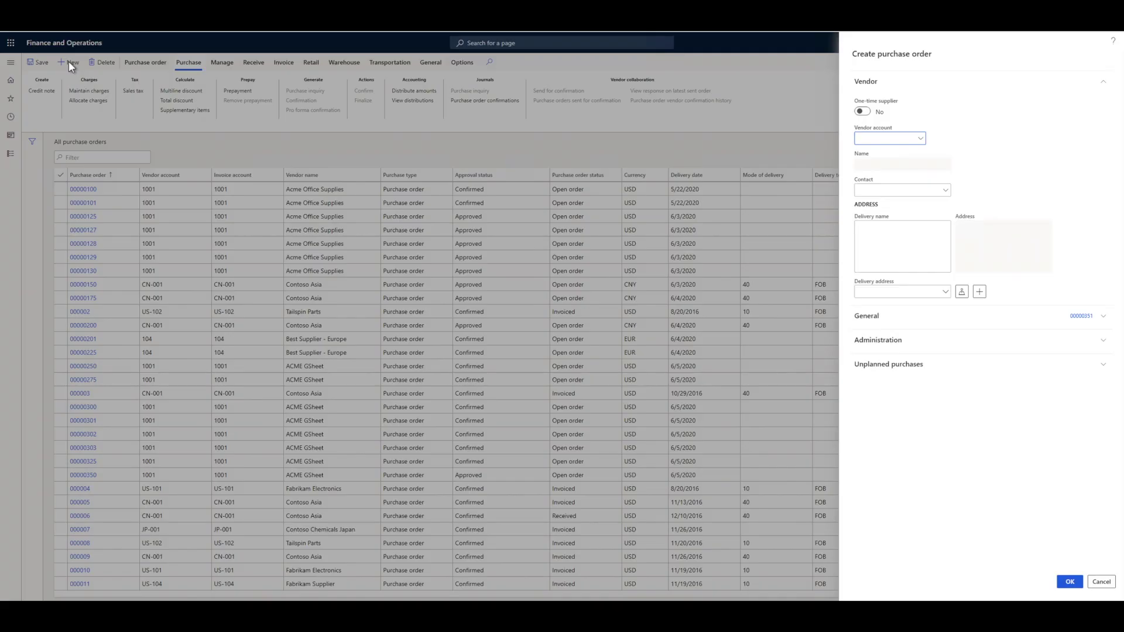
click(920, 139)
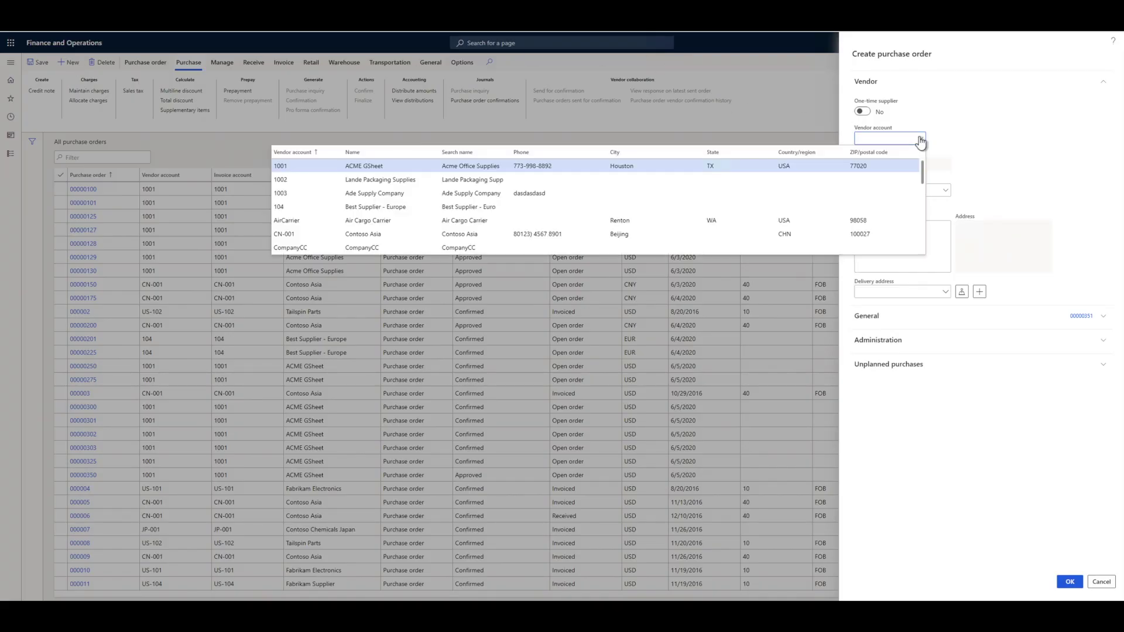
click(305, 167)
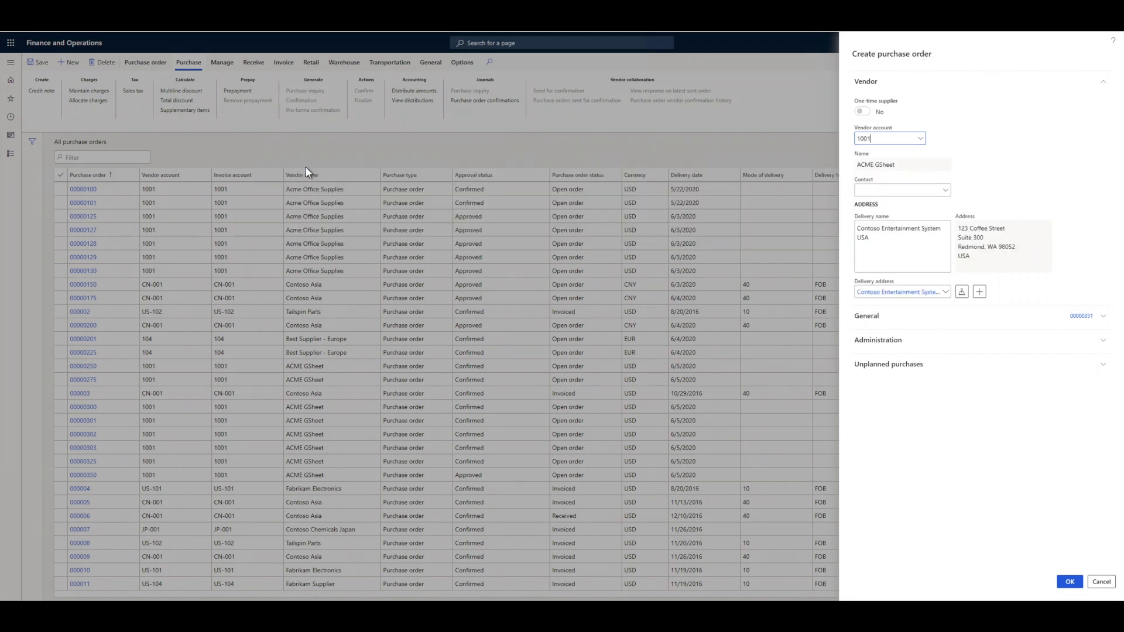
click(1070, 582)
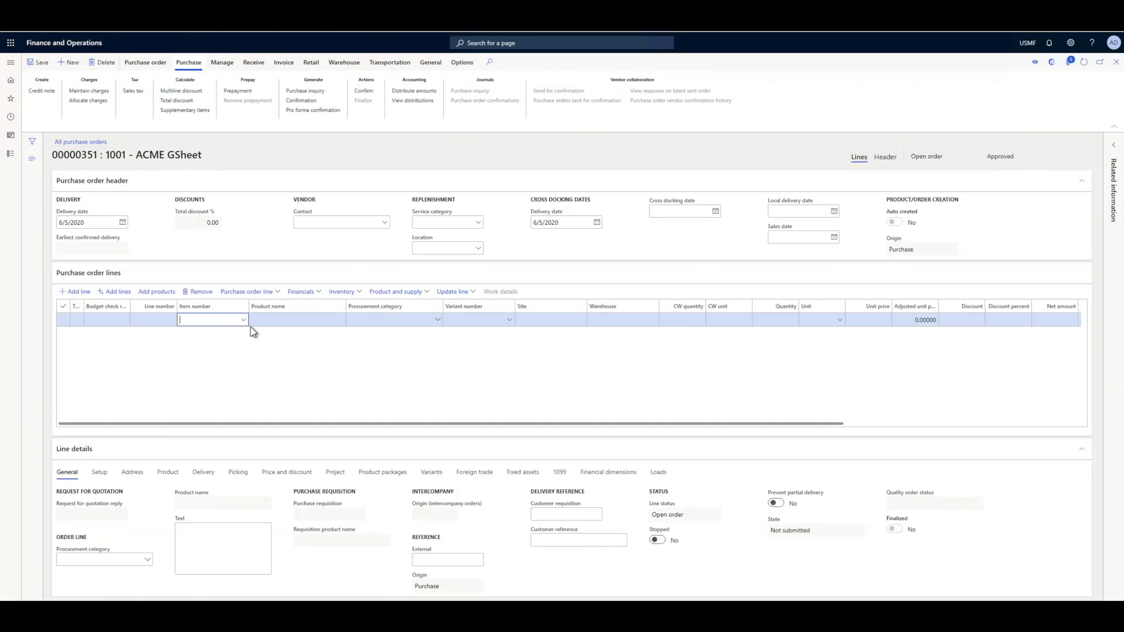
Step: Fill the first purchase order line with item A0001, site 1, warehouse 11 and quantity 15
click(244, 321)
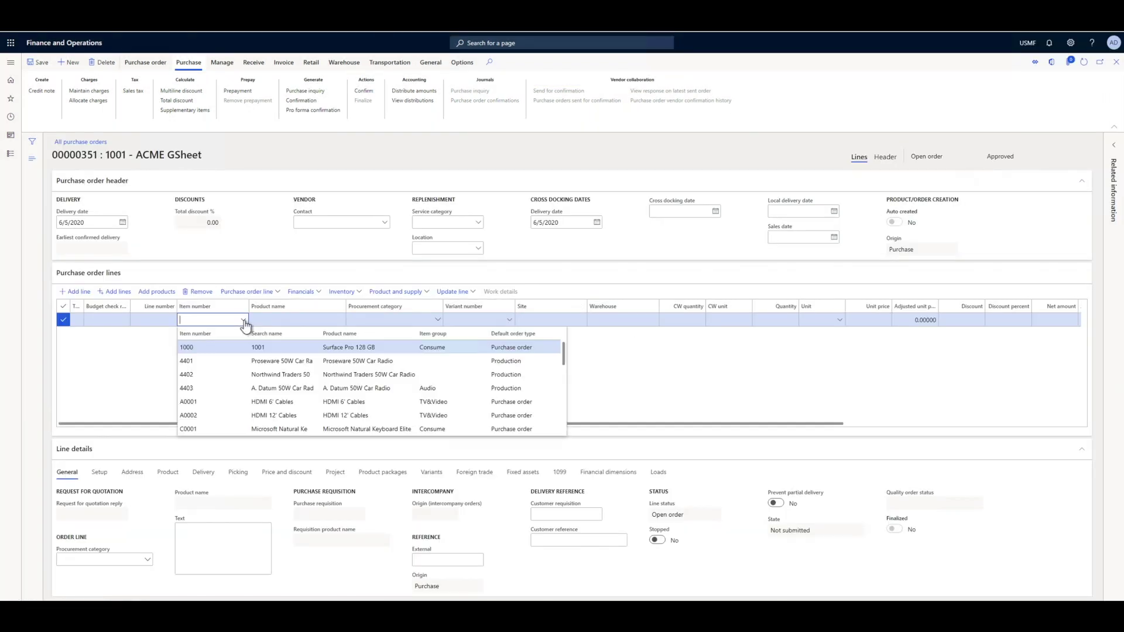
click(206, 404)
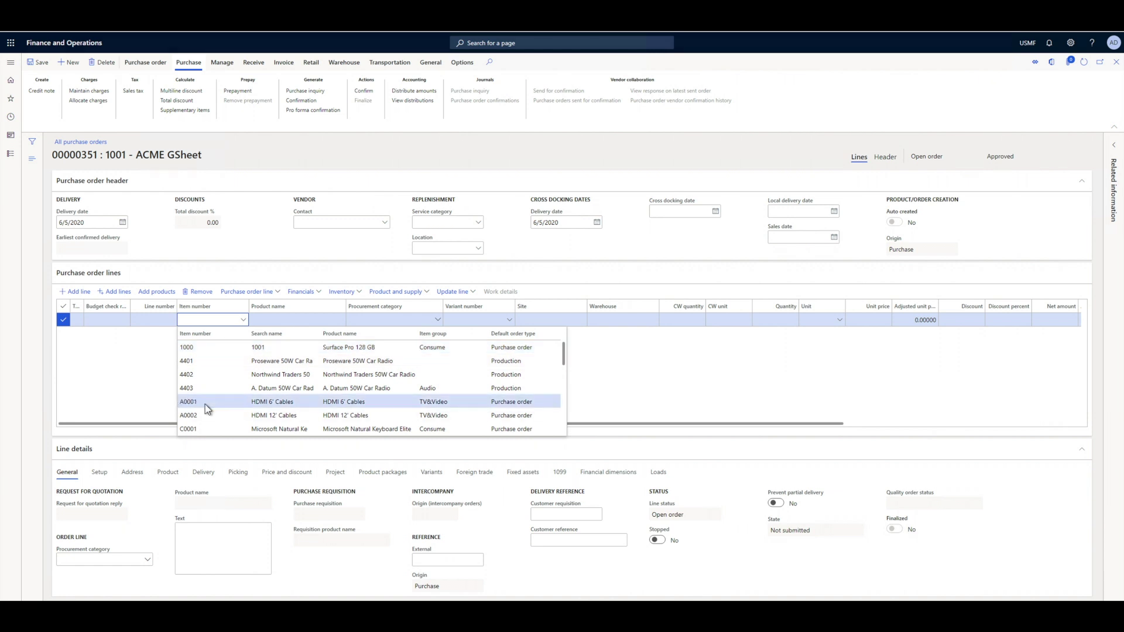
click(528, 320)
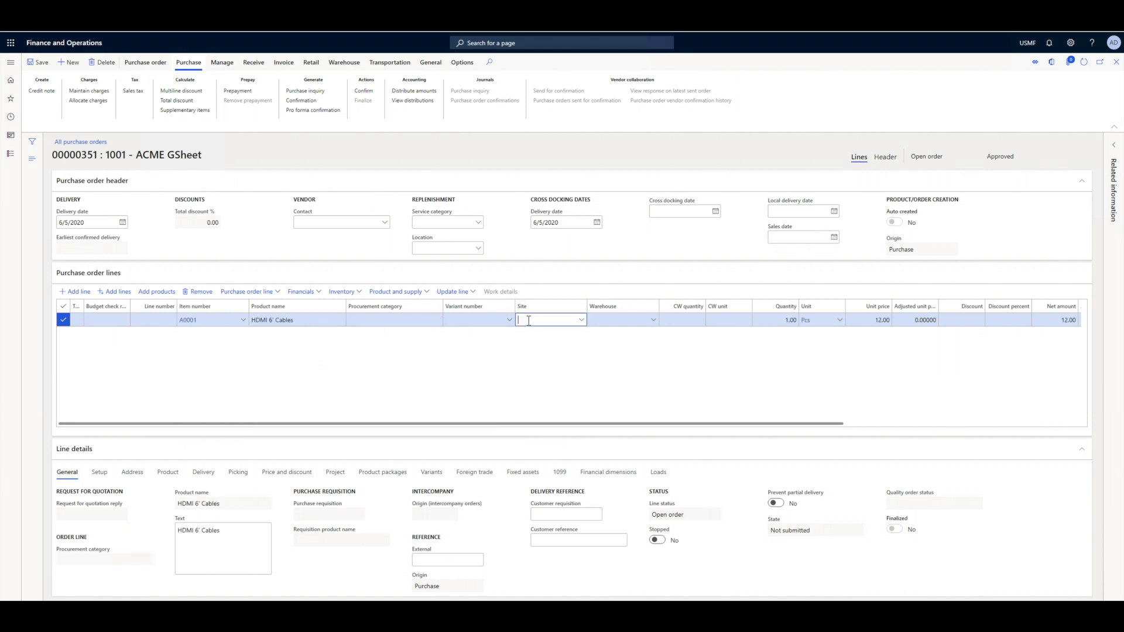
text(1)
key(Tab)
text(11)
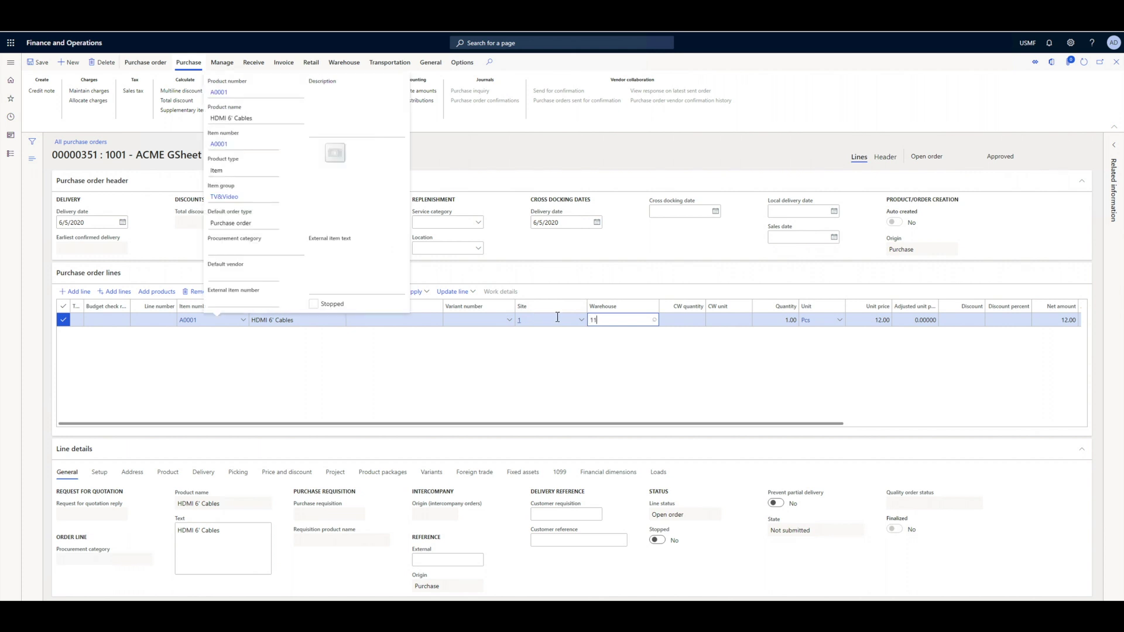
key(Tab)
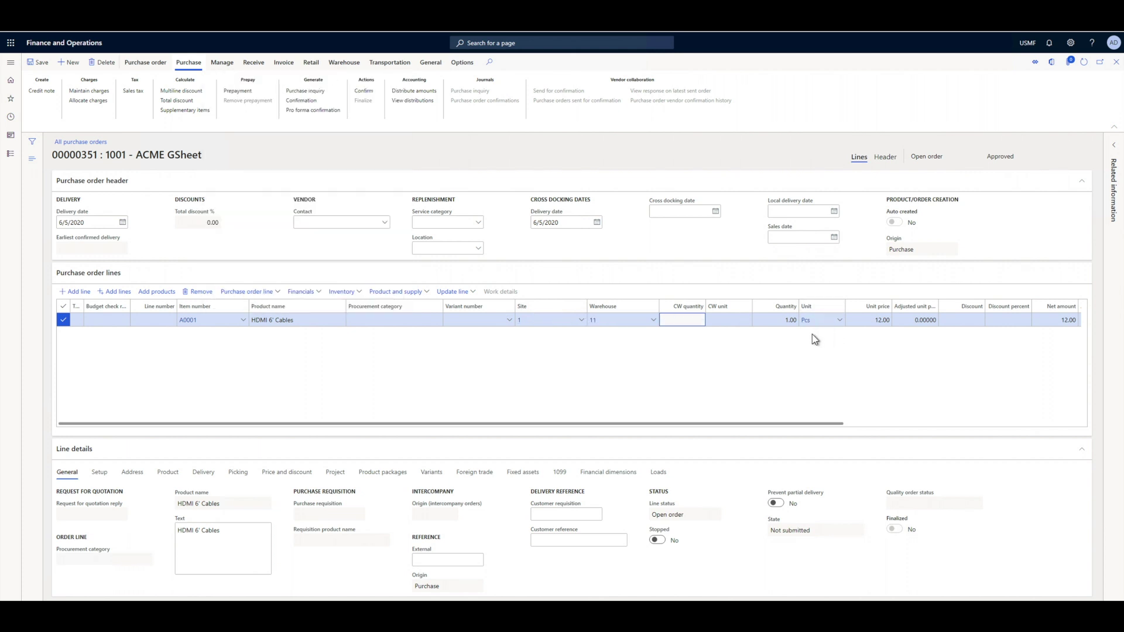
click(776, 323)
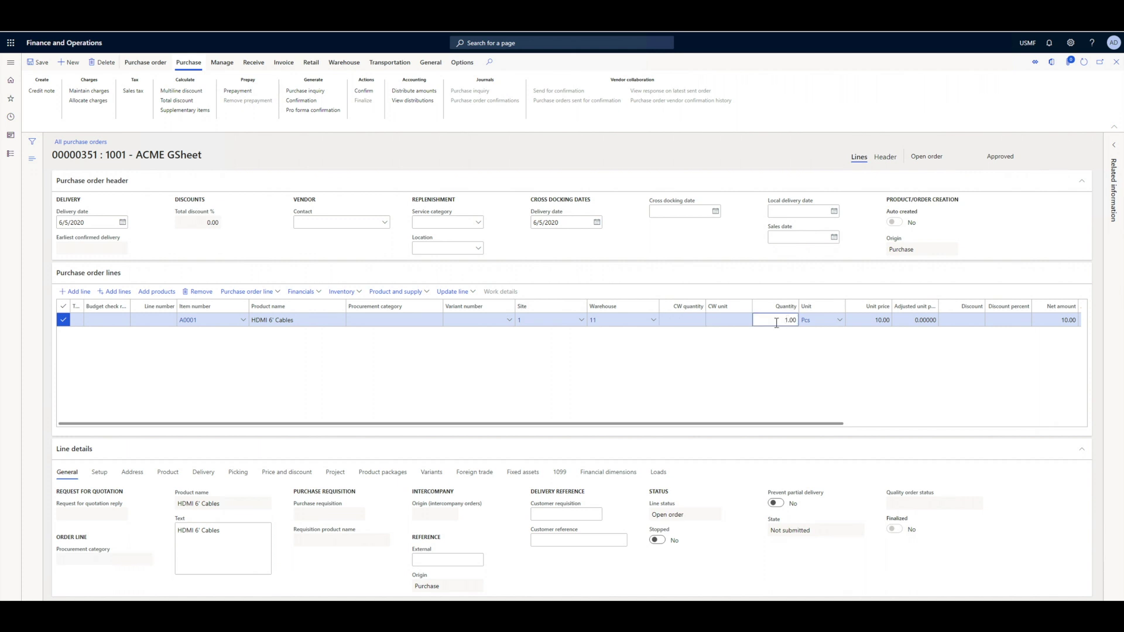
key(Tab)
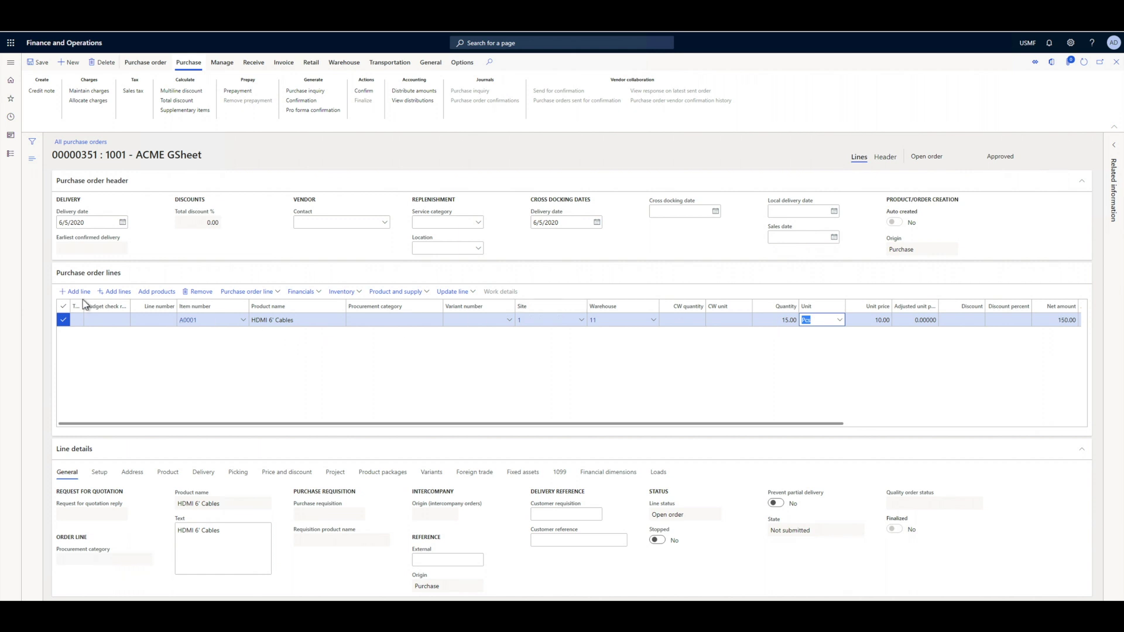
Step: Add a second purchase order line with item A0002, site 1, warehouse 11 and quantity 10
click(76, 295)
click(75, 295)
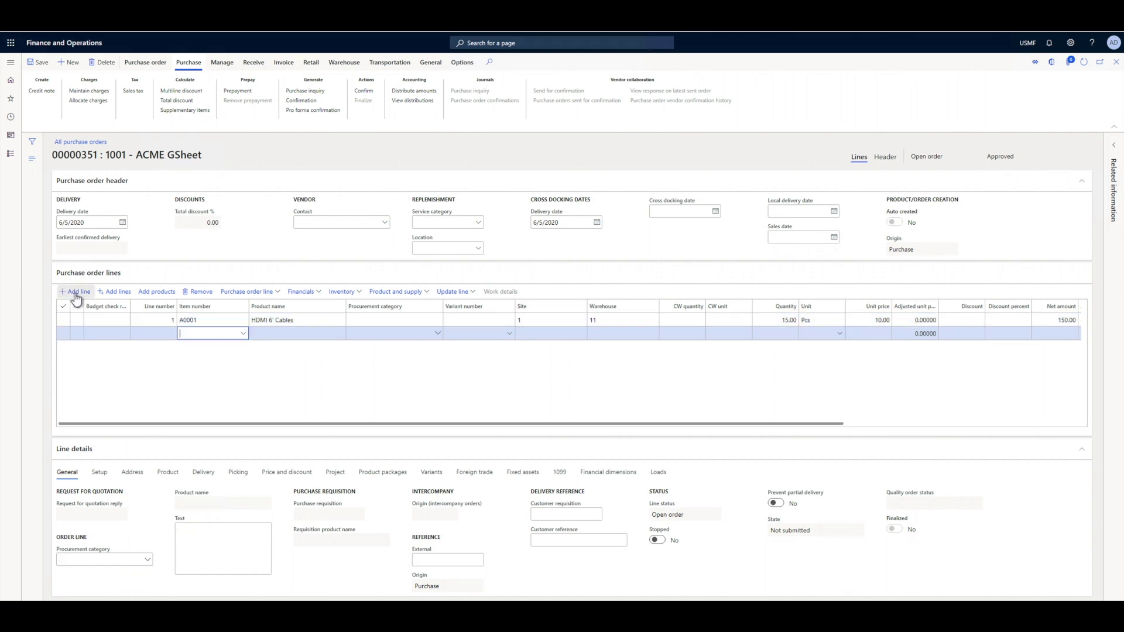
click(243, 333)
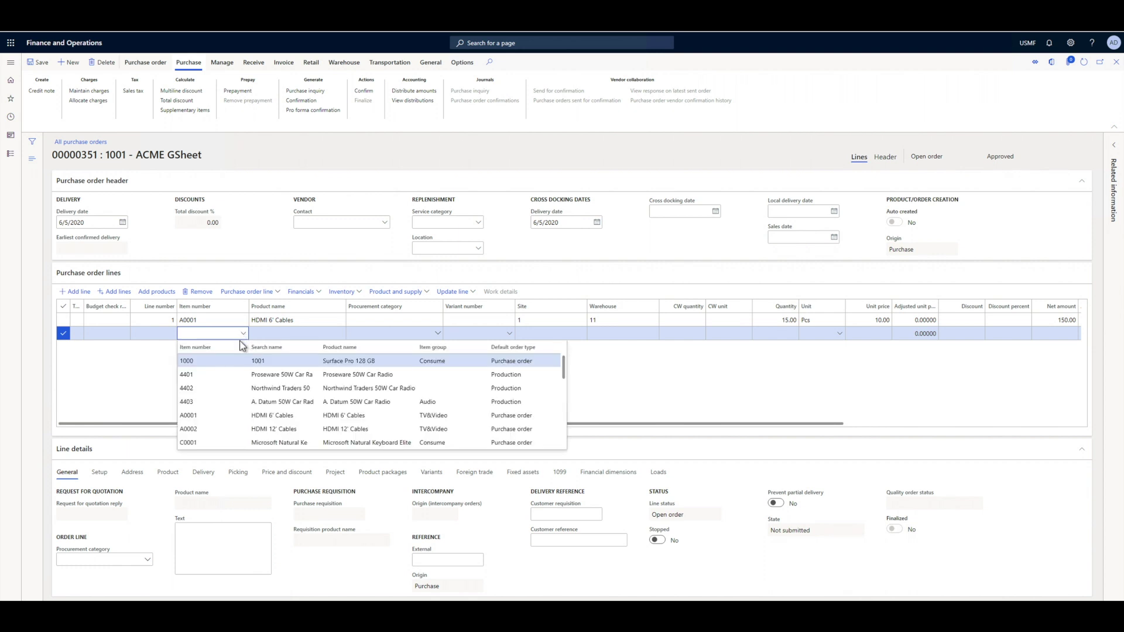
click(200, 433)
click(537, 334)
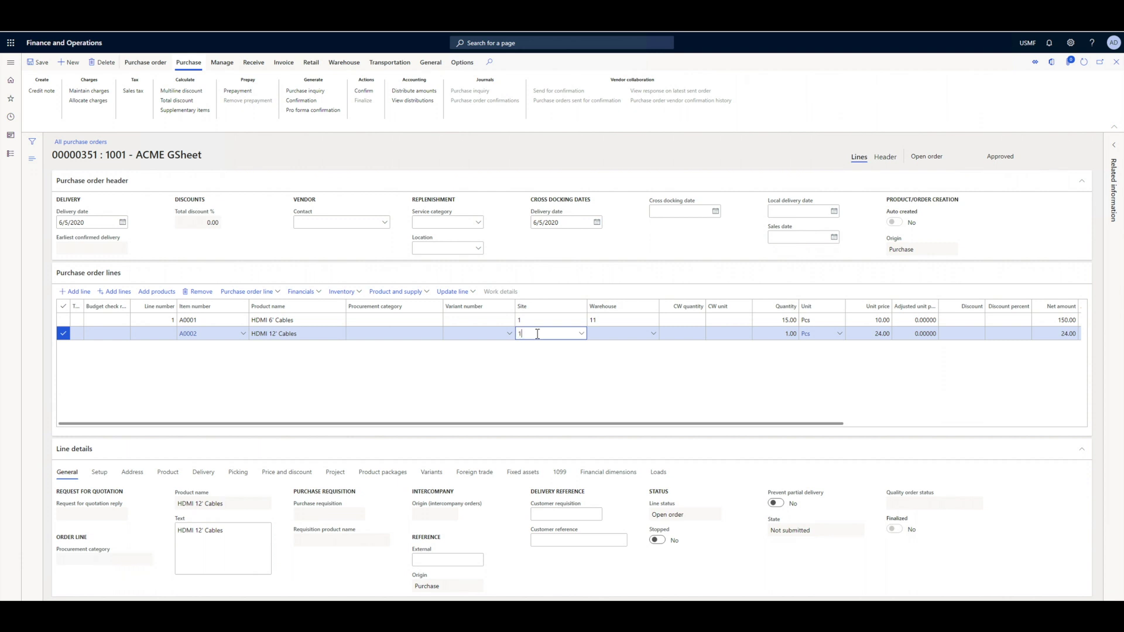
key(Tab)
text(11)
key(Tab)
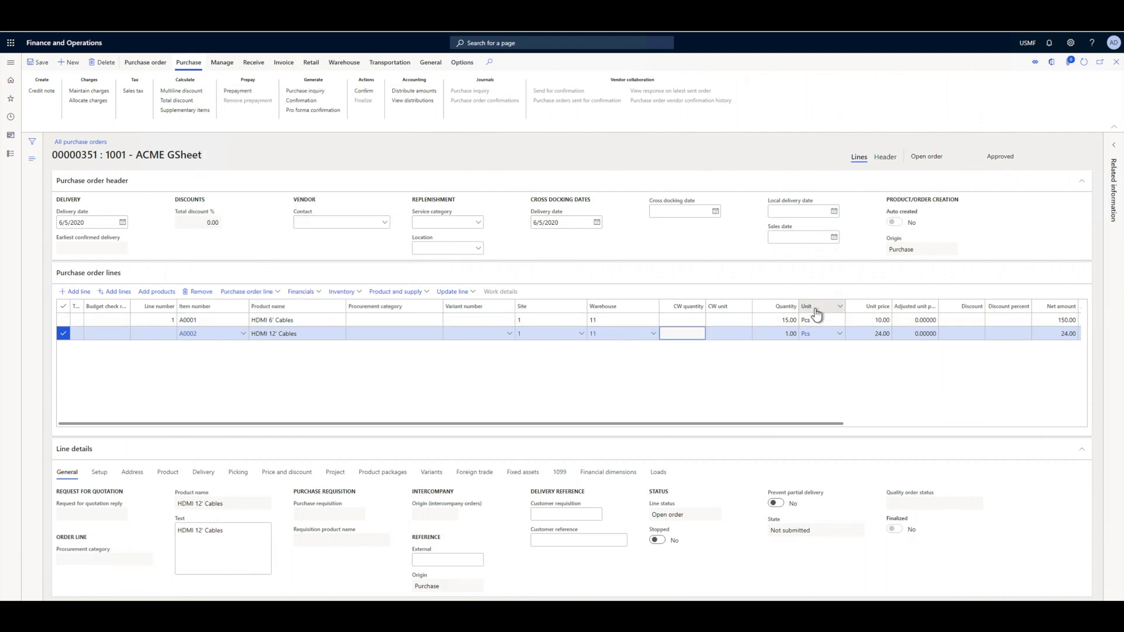
click(786, 334)
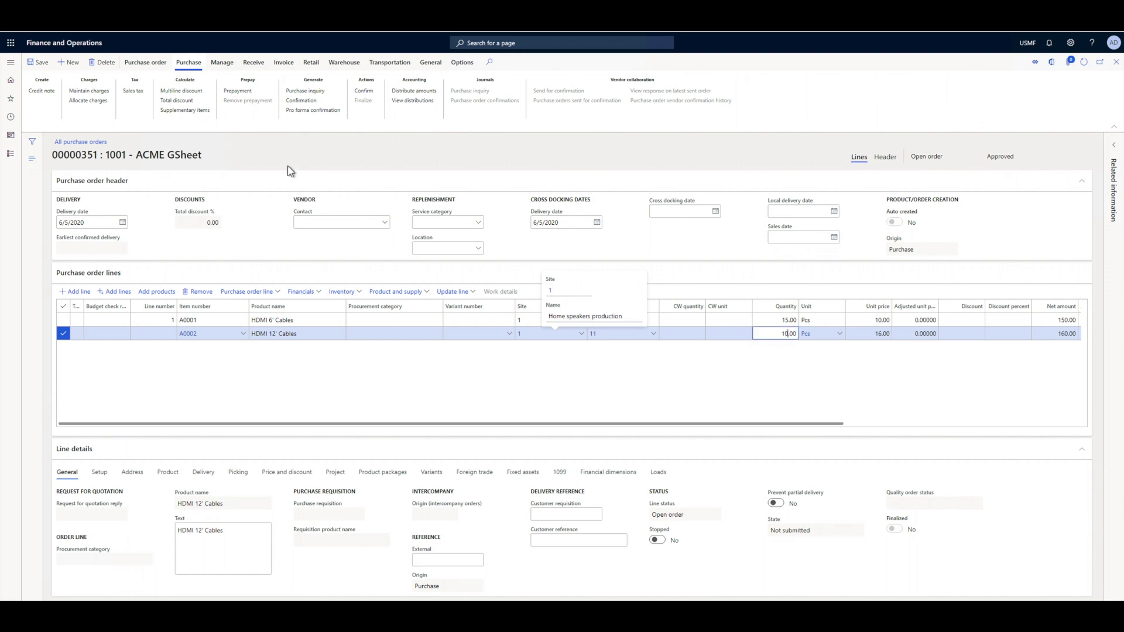
click(369, 152)
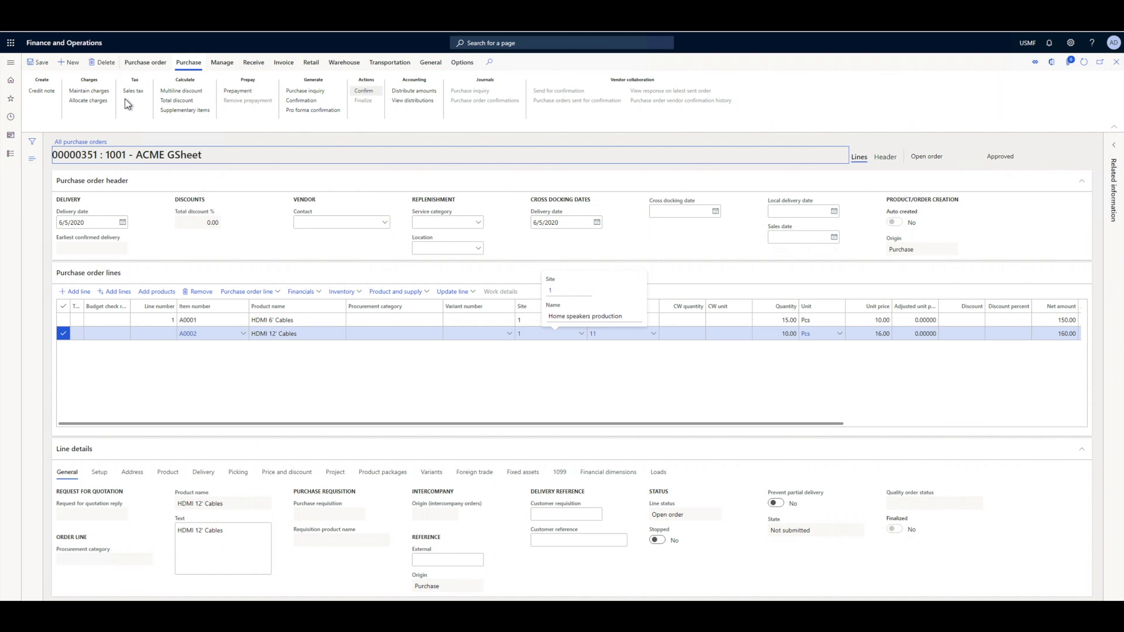
Step: Save the two-line purchase order for the vendor ACME GSheet and confirm it
click(39, 63)
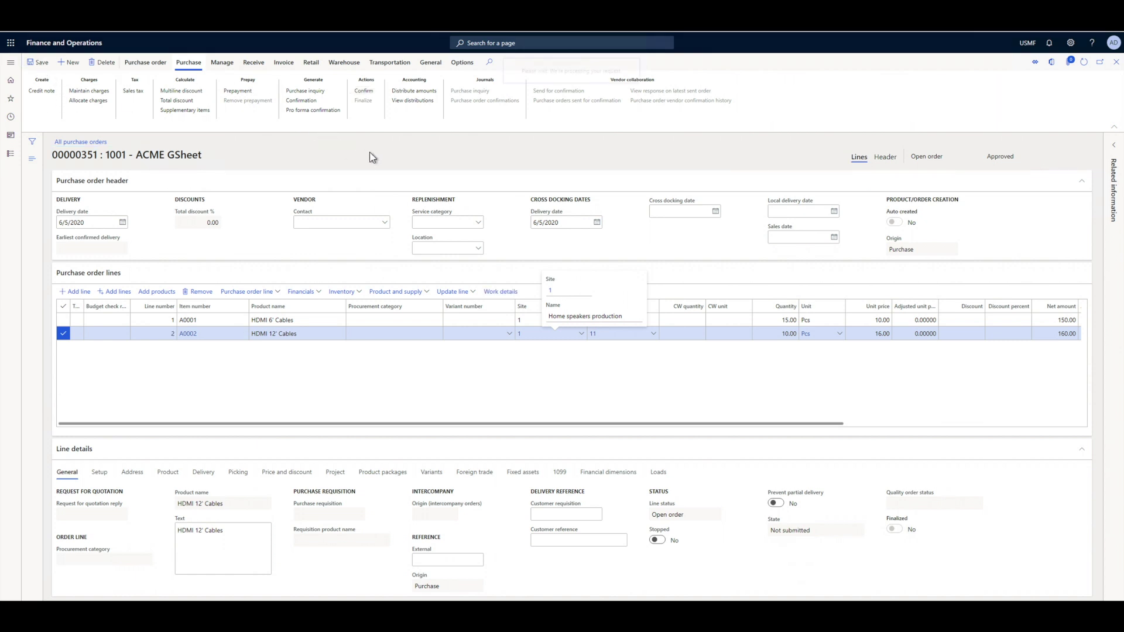
click(363, 91)
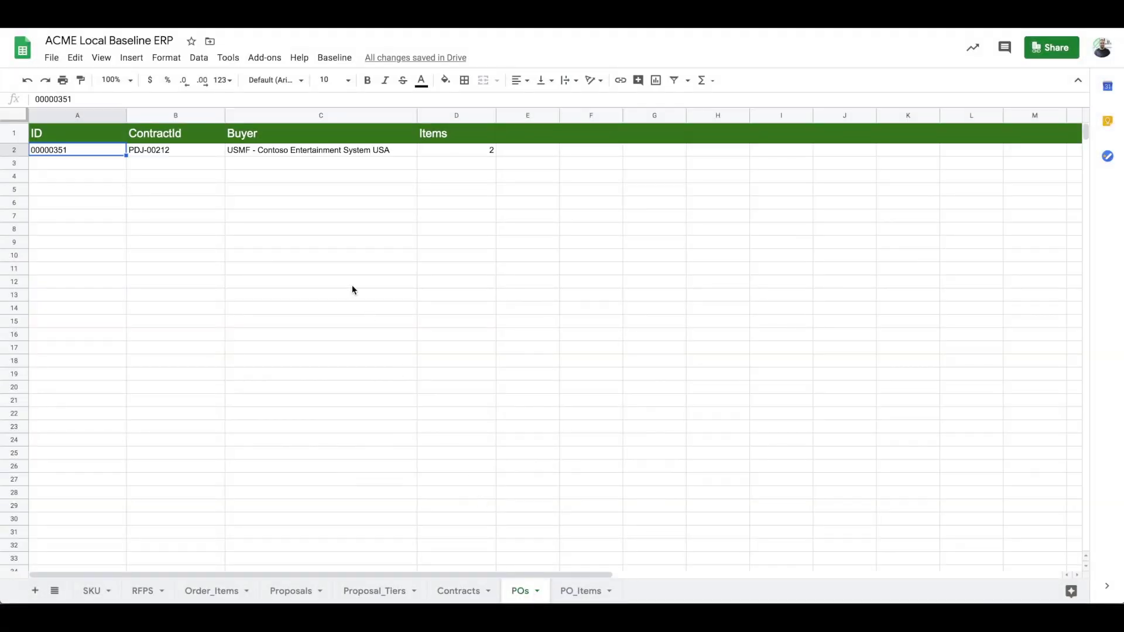
Step: In the ACME Local Baseline ERP Google Sheet, examine the purchase order's contract reference on the POs sheet and its lines on the PO_Items sheet
click(195, 155)
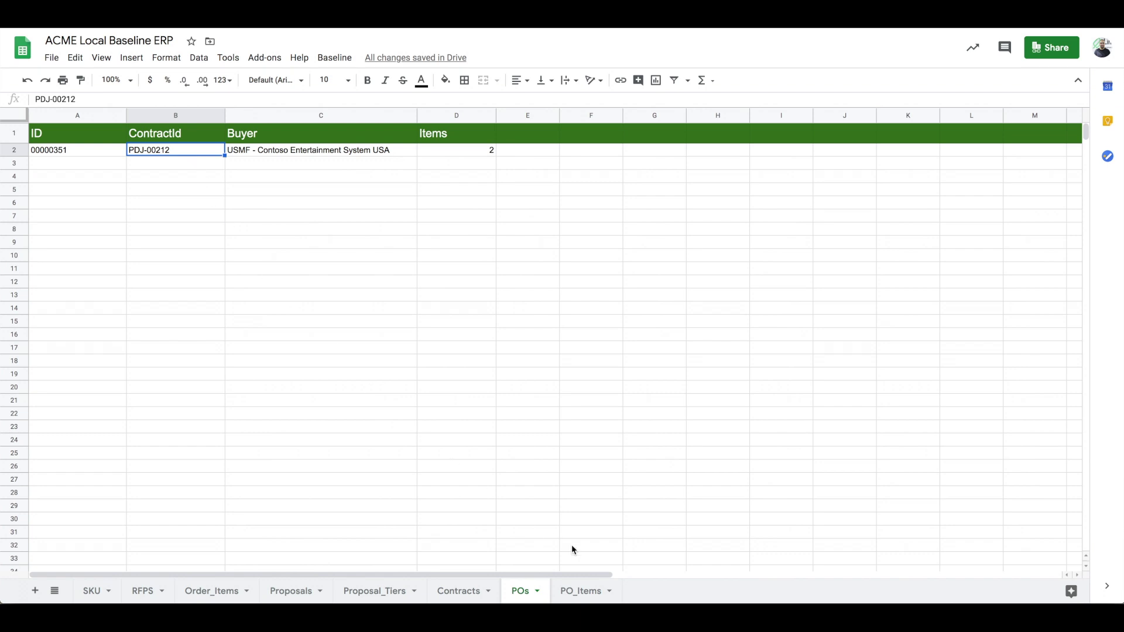
click(568, 593)
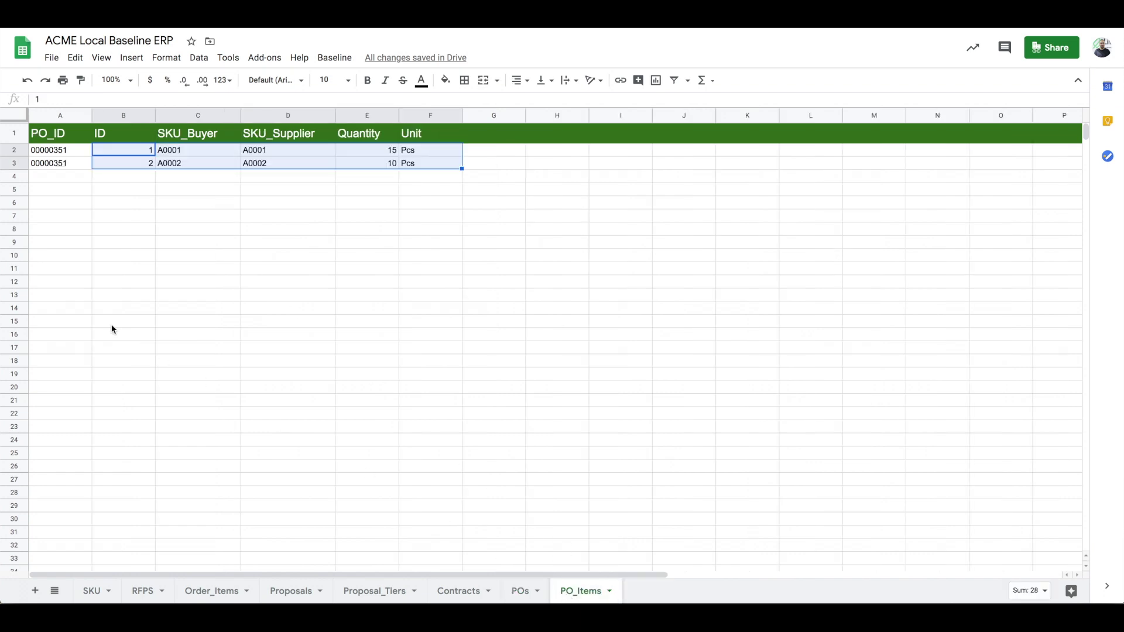
click(107, 189)
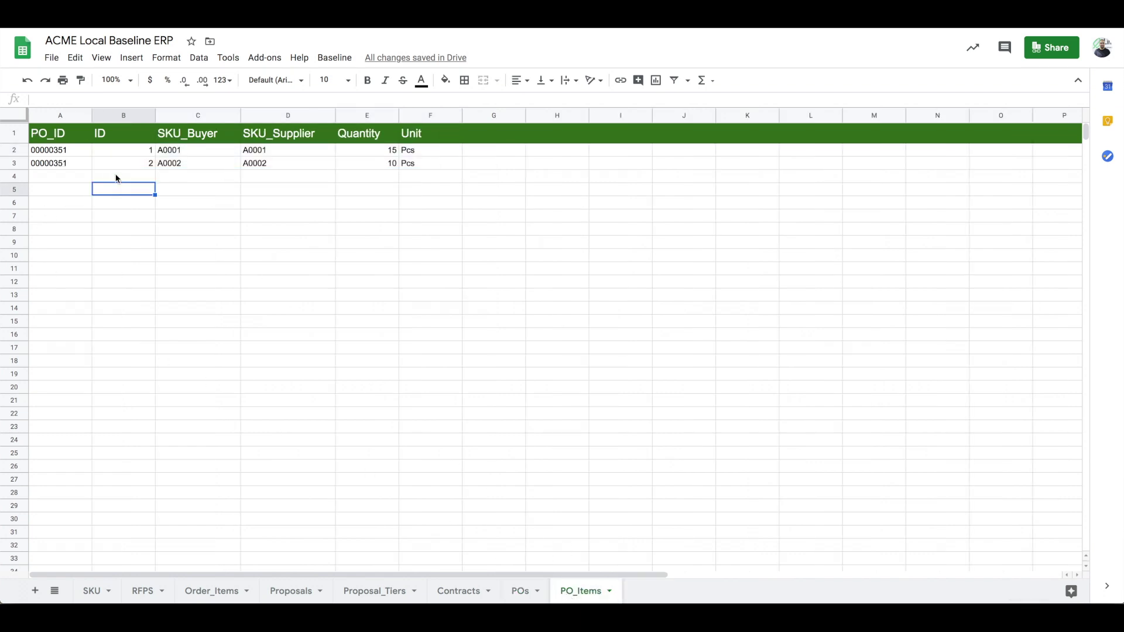
click(118, 160)
click(125, 204)
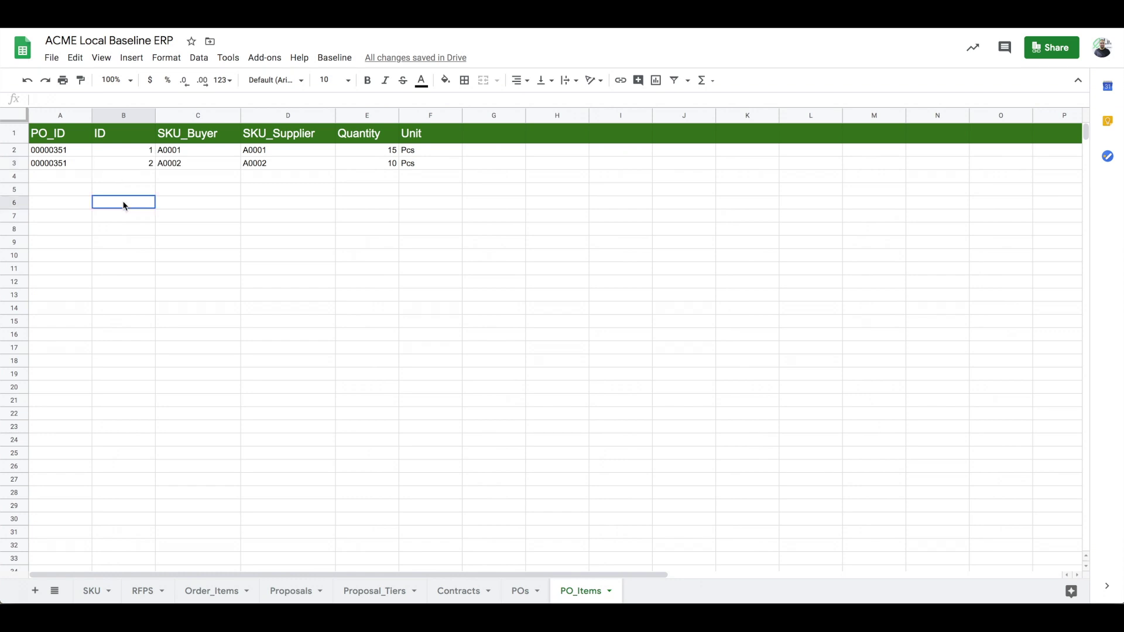